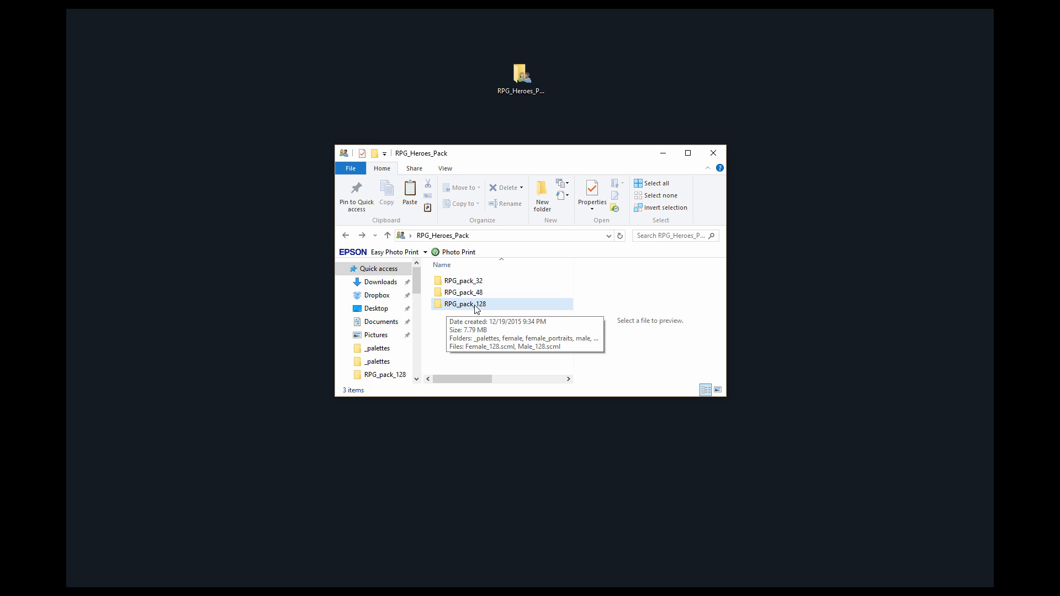
Open the Male_128.scml project from the RPG_pack_128 folder in Spriter.
{"action": "double_click", "coordinate": [477, 309]}
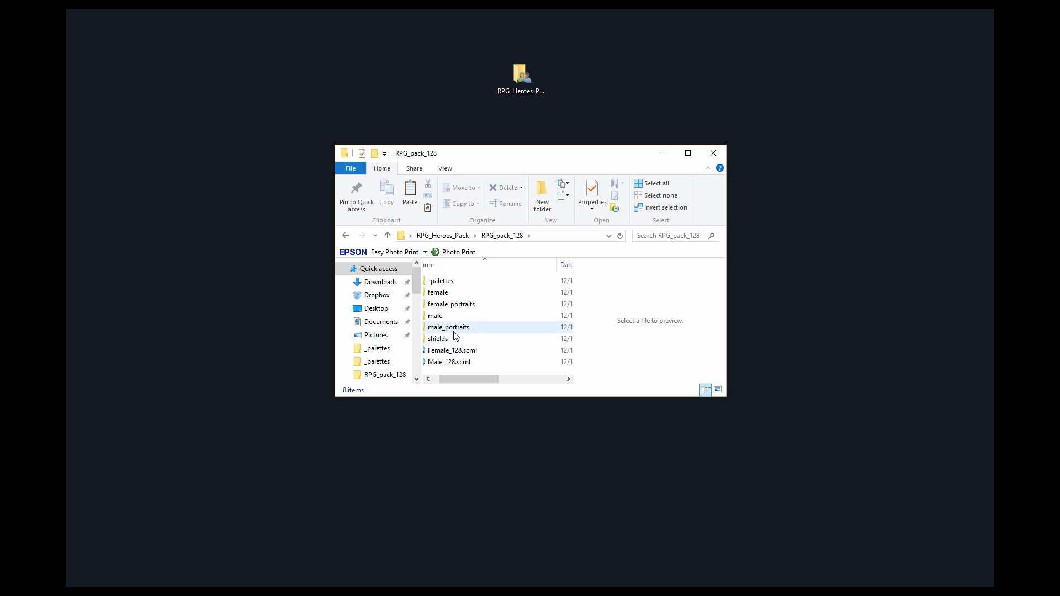
{"action": "double_click", "coordinate": [456, 362]}
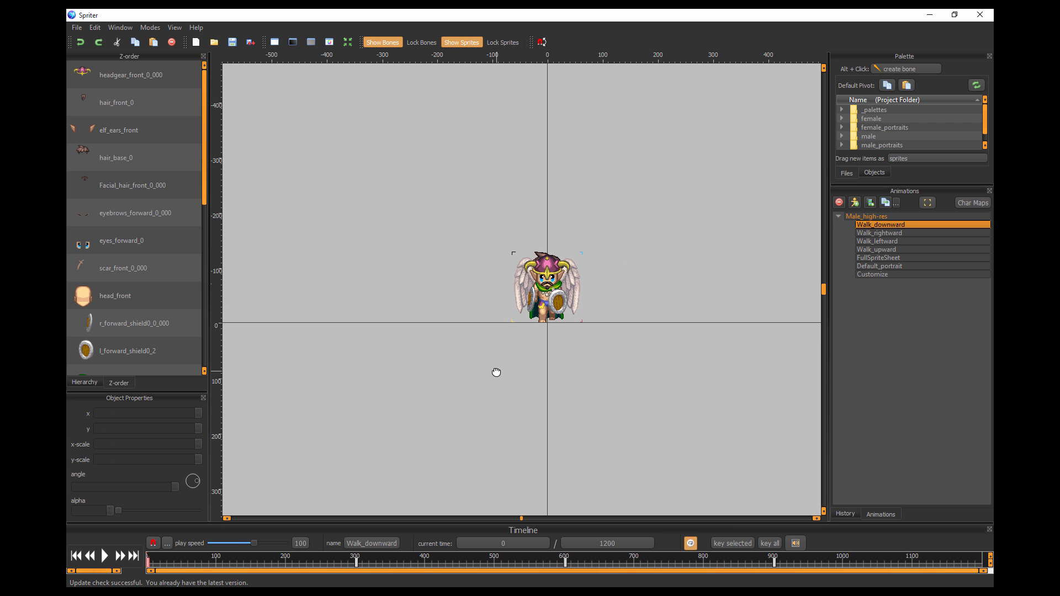
{"action": "scroll", "coordinate": [502, 359], "scroll_direction": "up", "scroll_amount": 3}
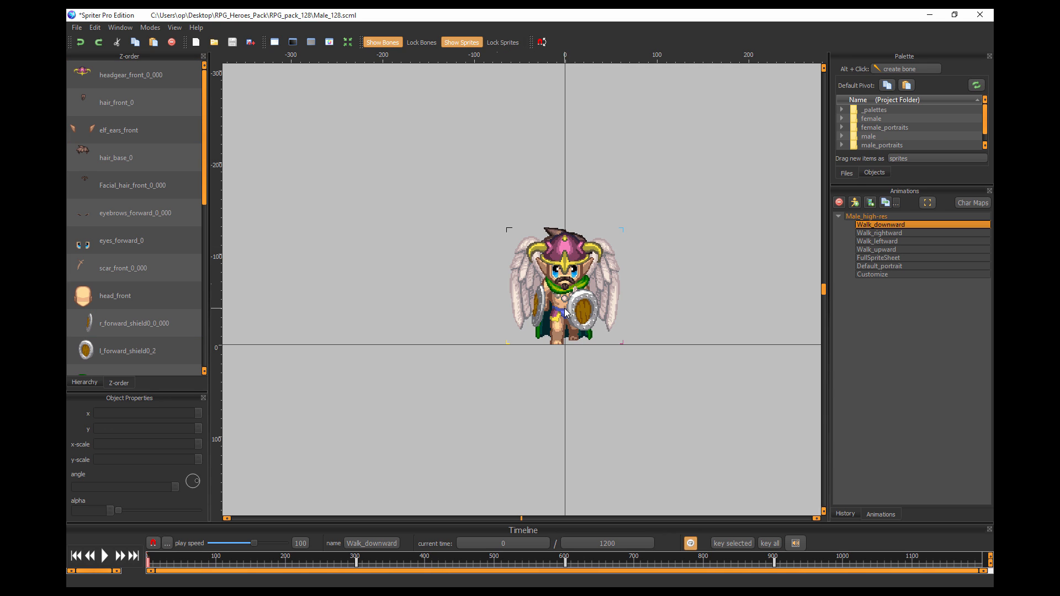
Display the Customize animation with the hero portrait in view, and open its character maps.
{"action": "left_click", "coordinate": [869, 275]}
{"action": "left_click_drag", "start_coordinate": [516, 209], "coordinate": [328, 377]}
{"action": "scroll", "coordinate": [518, 338], "scroll_direction": "down", "scroll_amount": 1}
{"action": "scroll", "coordinate": [518, 341], "scroll_direction": "down", "scroll_amount": 4}
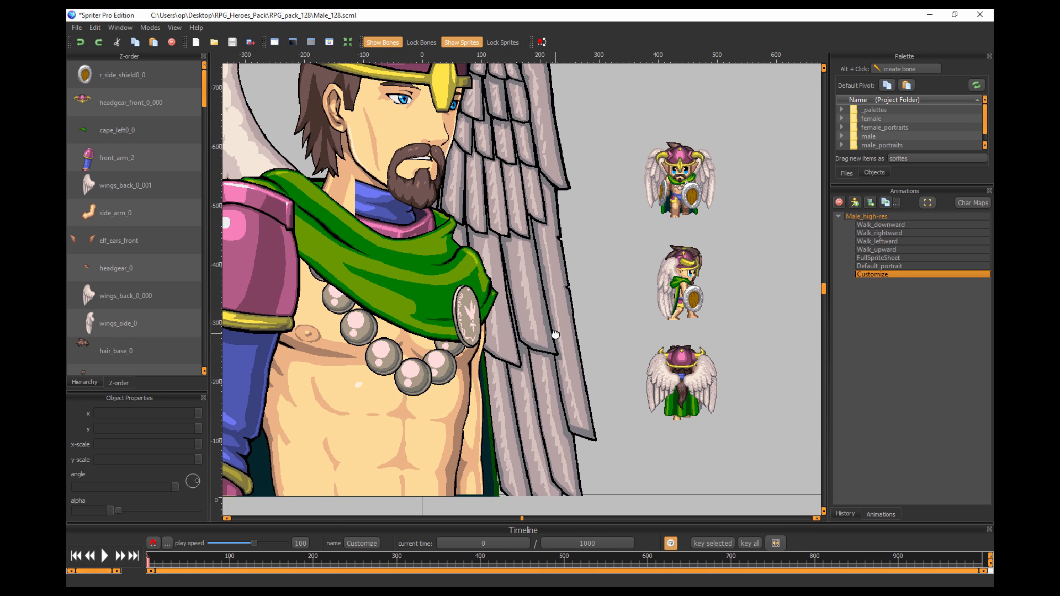
{"action": "scroll", "coordinate": [487, 331], "scroll_direction": "down", "scroll_amount": 2}
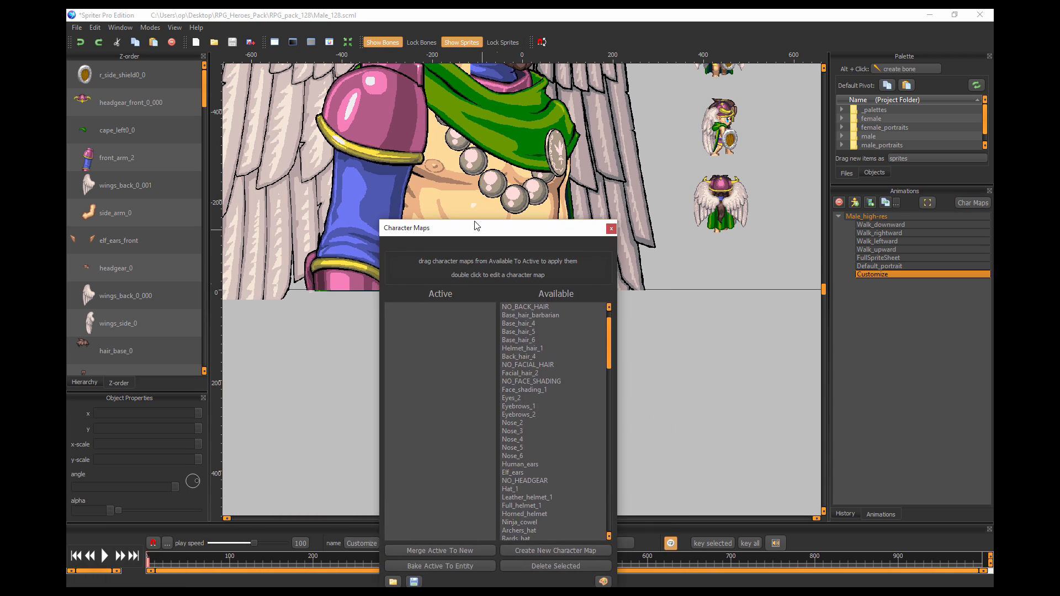
{"action": "left_click_drag", "start_coordinate": [482, 232], "coordinate": [333, 117]}
{"action": "left_click_drag", "start_coordinate": [594, 292], "coordinate": [645, 474]}
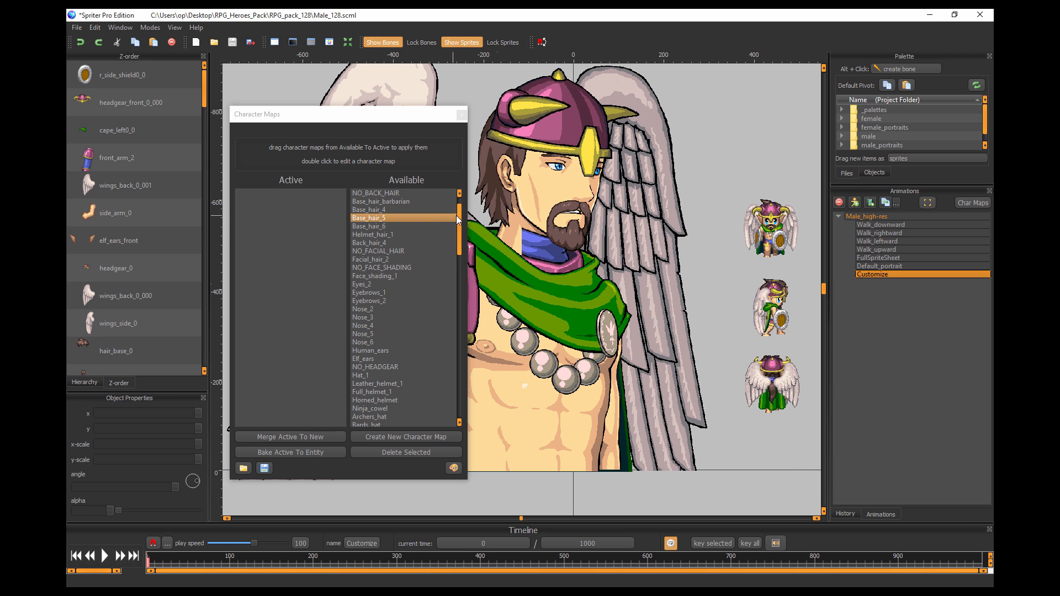
Look through the available character maps and activate NO_HEADGEAR to remove the helmet.
{"action": "left_click_drag", "start_coordinate": [458, 214], "coordinate": [454, 198]}
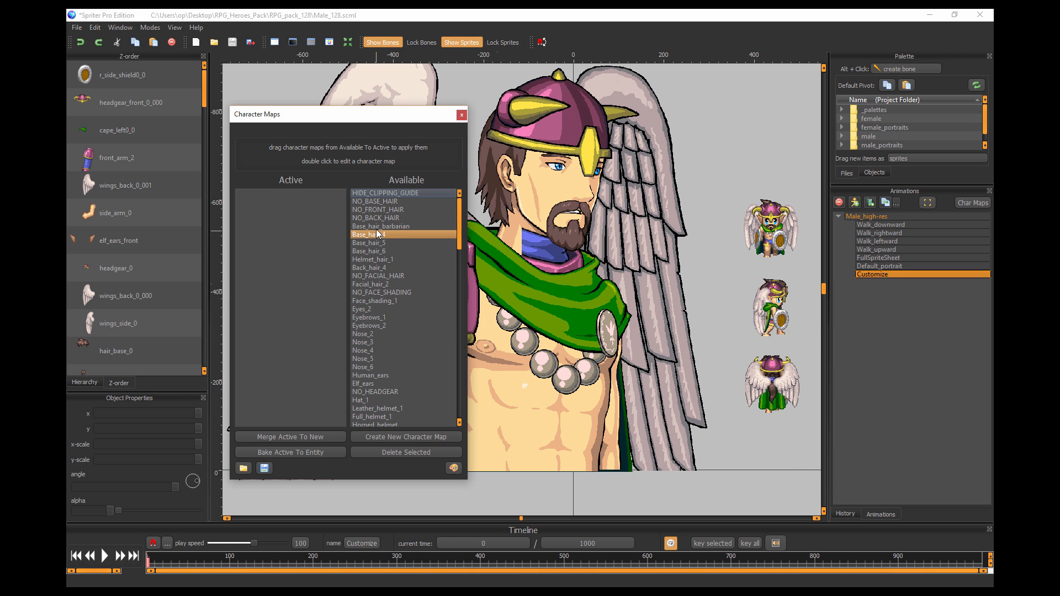
{"action": "left_click", "coordinate": [373, 193]}
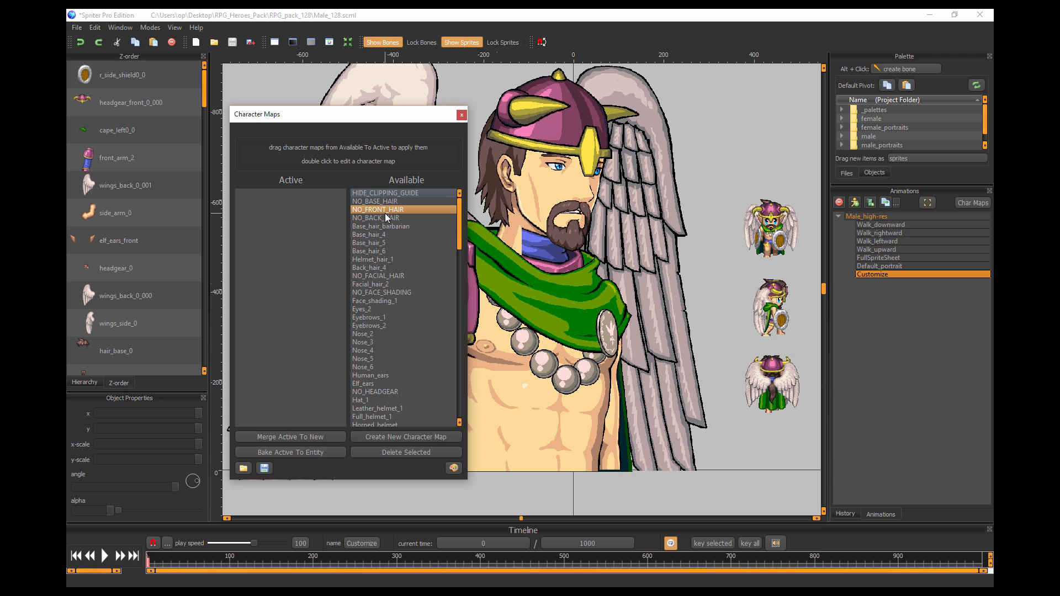
{"action": "scroll", "coordinate": [416, 285], "scroll_direction": "down", "scroll_amount": 1}
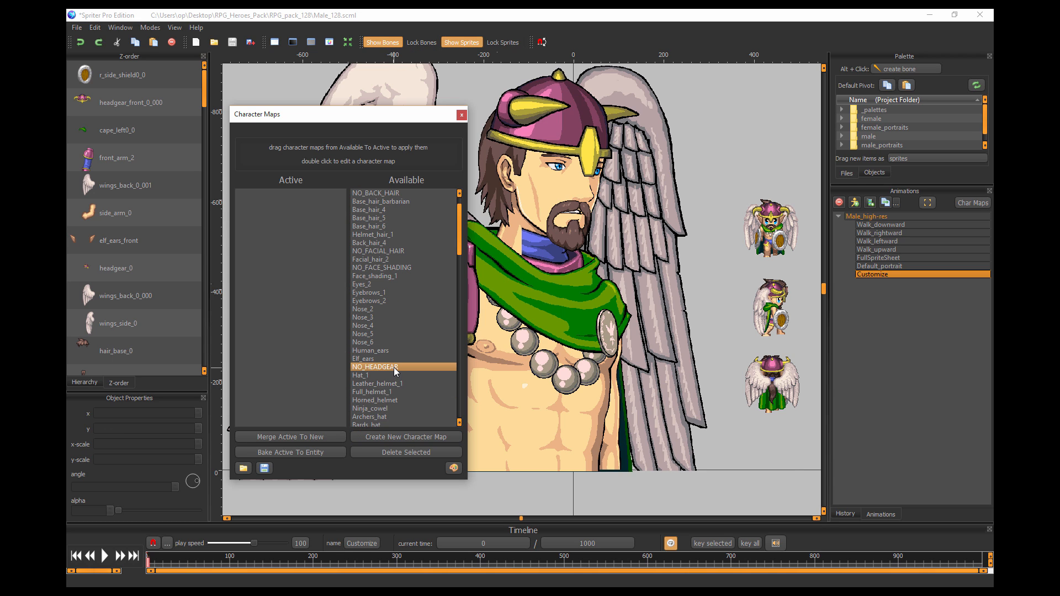
{"action": "scroll", "coordinate": [389, 356], "scroll_direction": "down", "scroll_amount": 1}
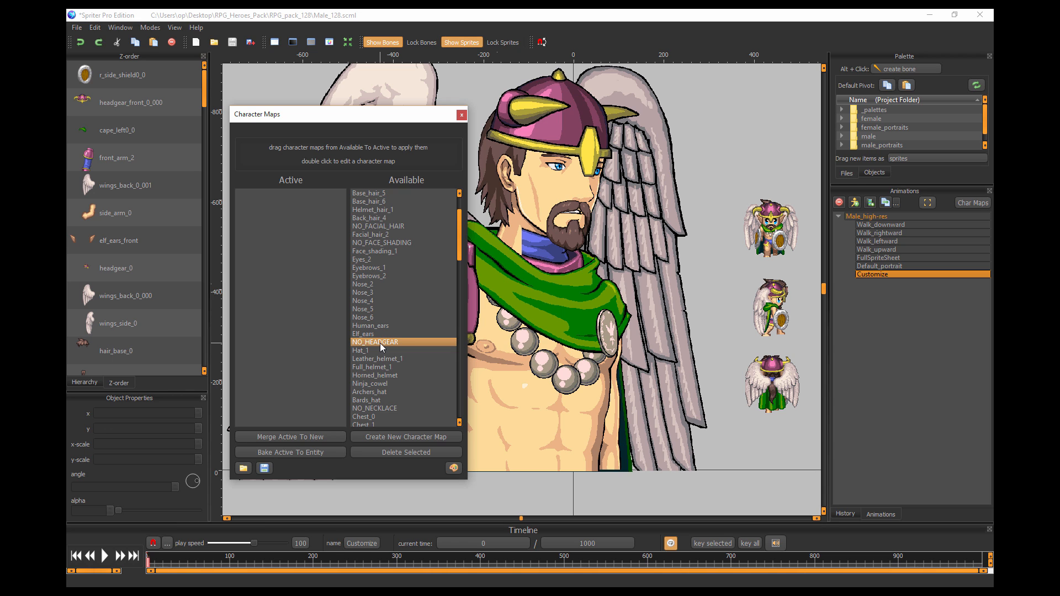
{"action": "left_click_drag", "start_coordinate": [379, 343], "coordinate": [275, 216]}
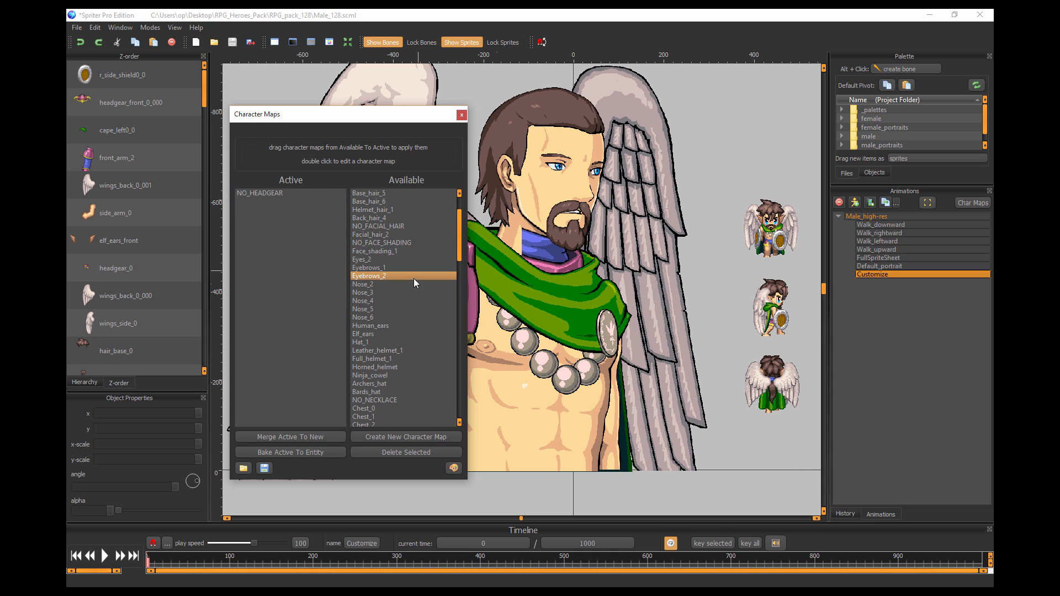
Activate the NO_CAPE and NO_NECKLACE character maps to remove the hero's cape and necklace.
{"action": "scroll", "coordinate": [408, 298], "scroll_direction": "down", "scroll_amount": 10}
{"action": "scroll", "coordinate": [413, 370], "scroll_direction": "down", "scroll_amount": 15}
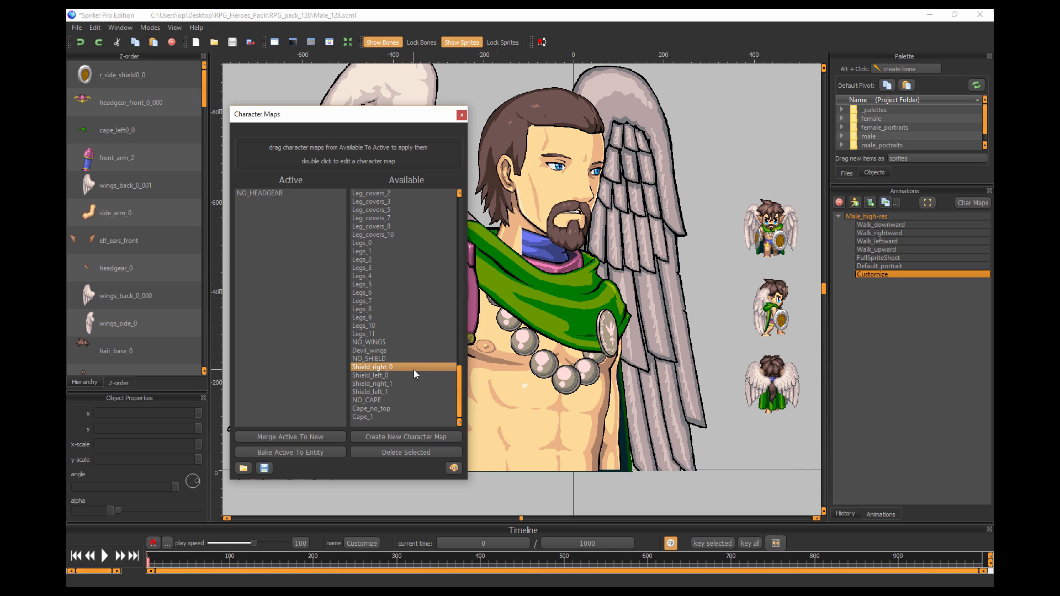
{"action": "left_click_drag", "start_coordinate": [370, 401], "coordinate": [287, 355]}
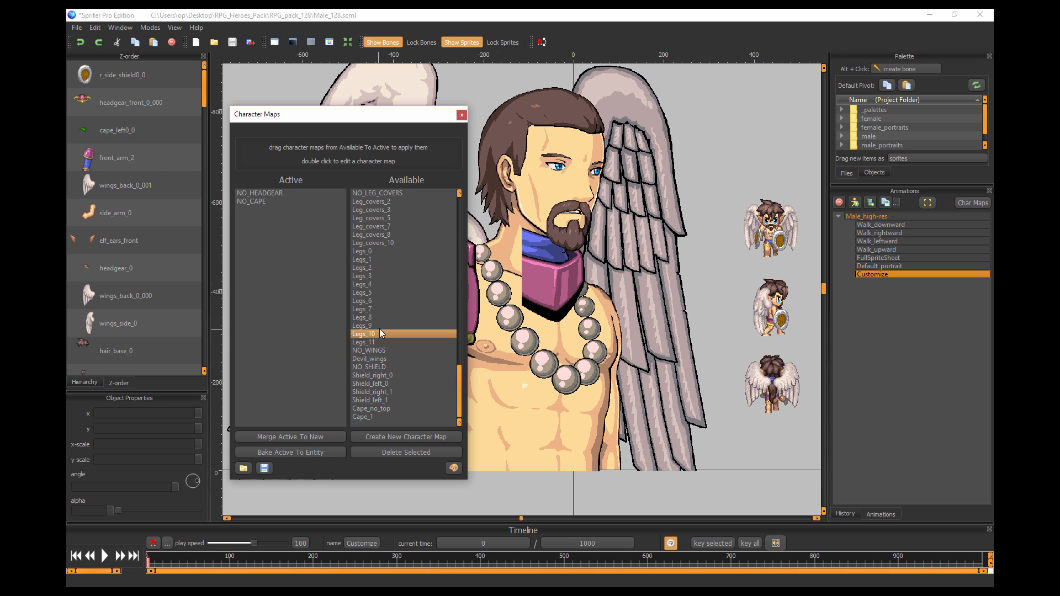
{"action": "scroll", "coordinate": [380, 329], "scroll_direction": "up", "scroll_amount": 6}
{"action": "scroll", "coordinate": [374, 333], "scroll_direction": "up", "scroll_amount": 15}
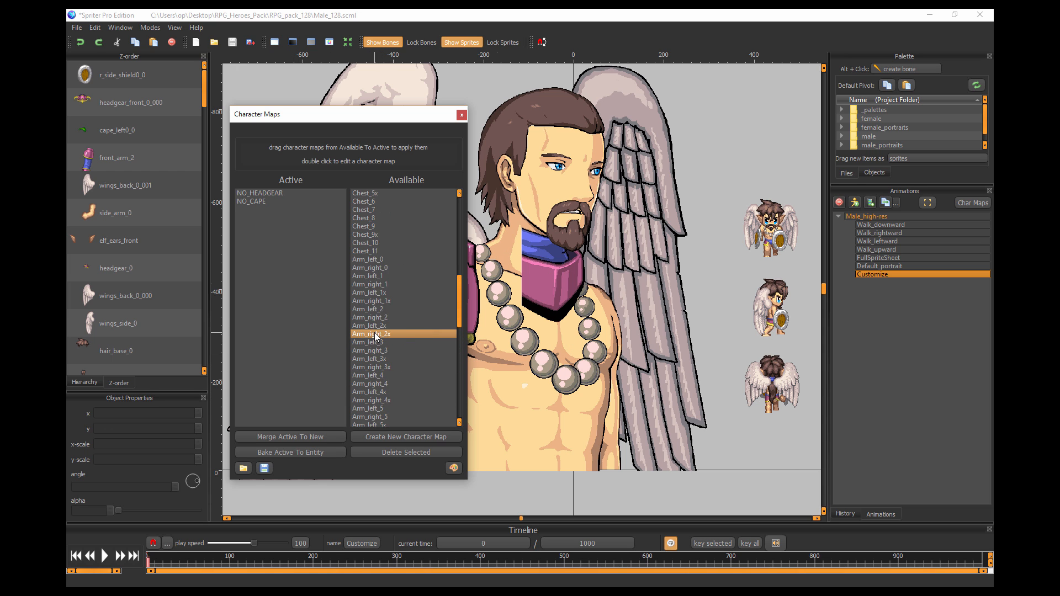
{"action": "left_click_drag", "start_coordinate": [376, 308], "coordinate": [298, 299]}
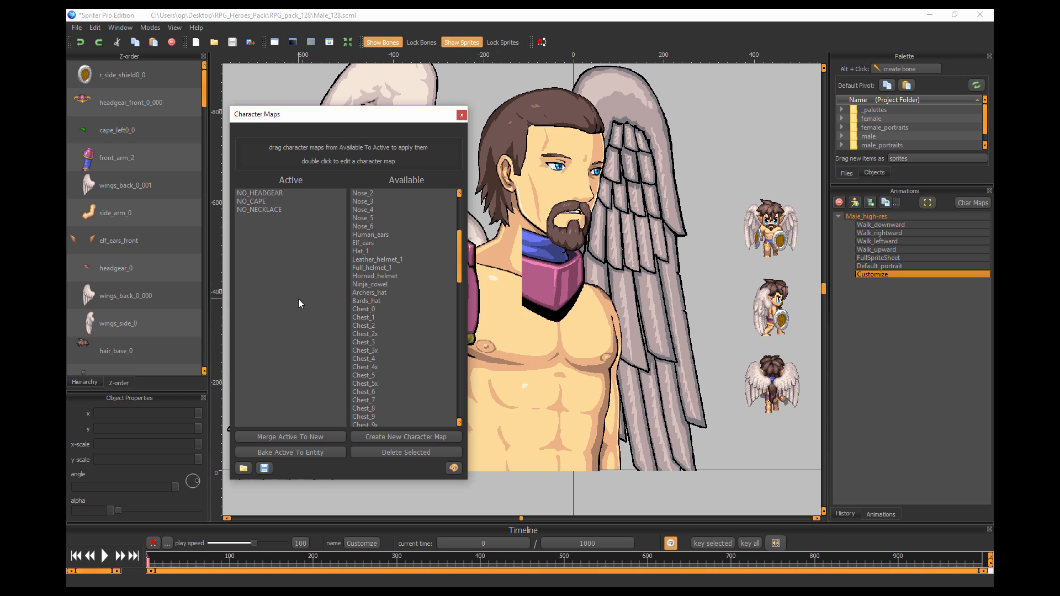
Activate the NO_FACIAL_HAIR and NO_WINGS character maps to remove the beard and wings.
{"action": "scroll", "coordinate": [370, 324], "scroll_direction": "up", "scroll_amount": 5}
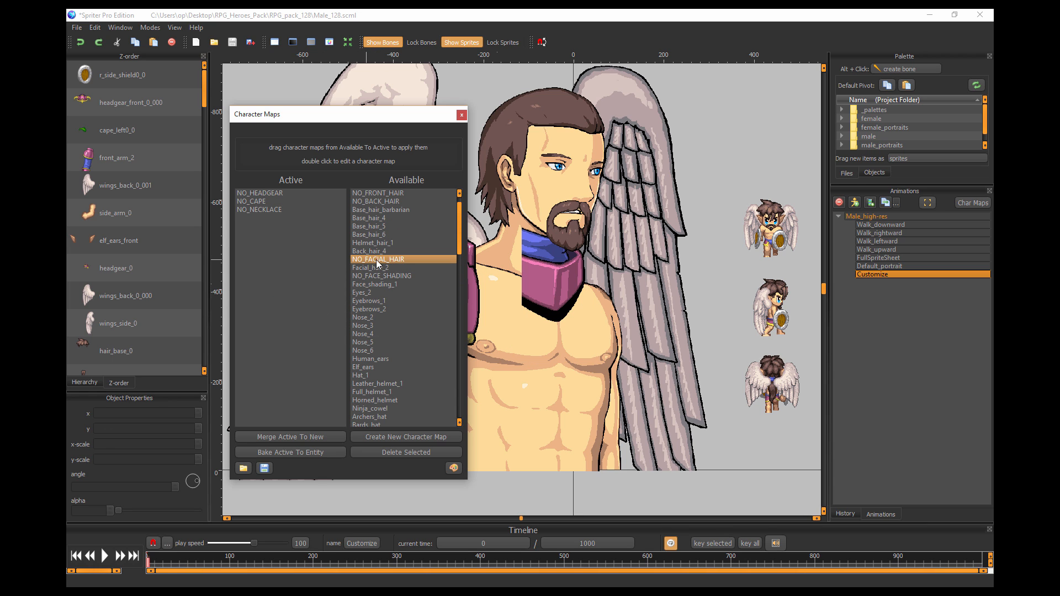
{"action": "left_click_drag", "start_coordinate": [391, 259], "coordinate": [292, 261]}
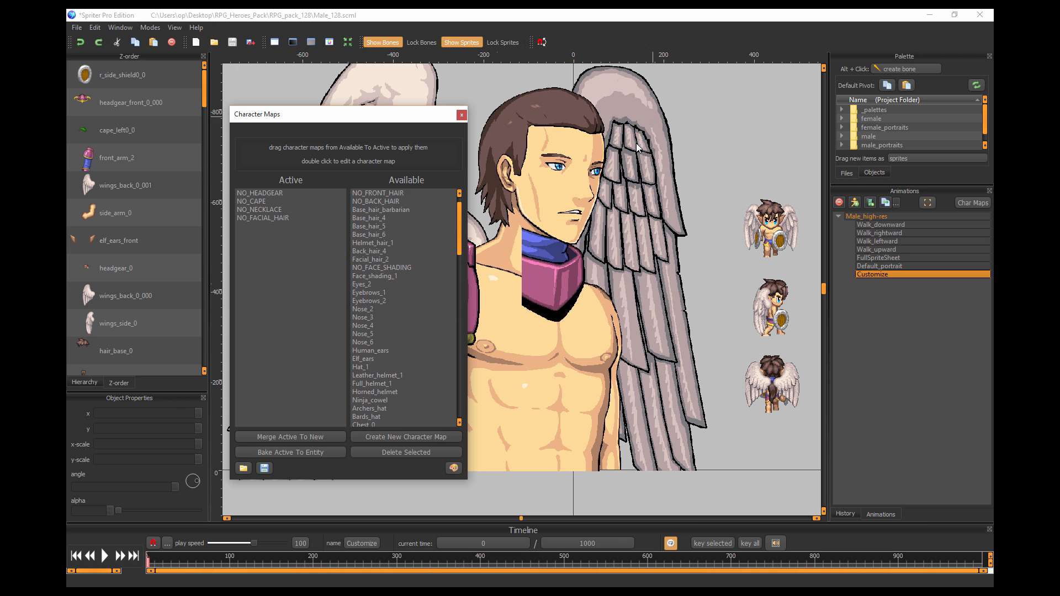
{"action": "scroll", "coordinate": [411, 294], "scroll_direction": "down", "scroll_amount": 20}
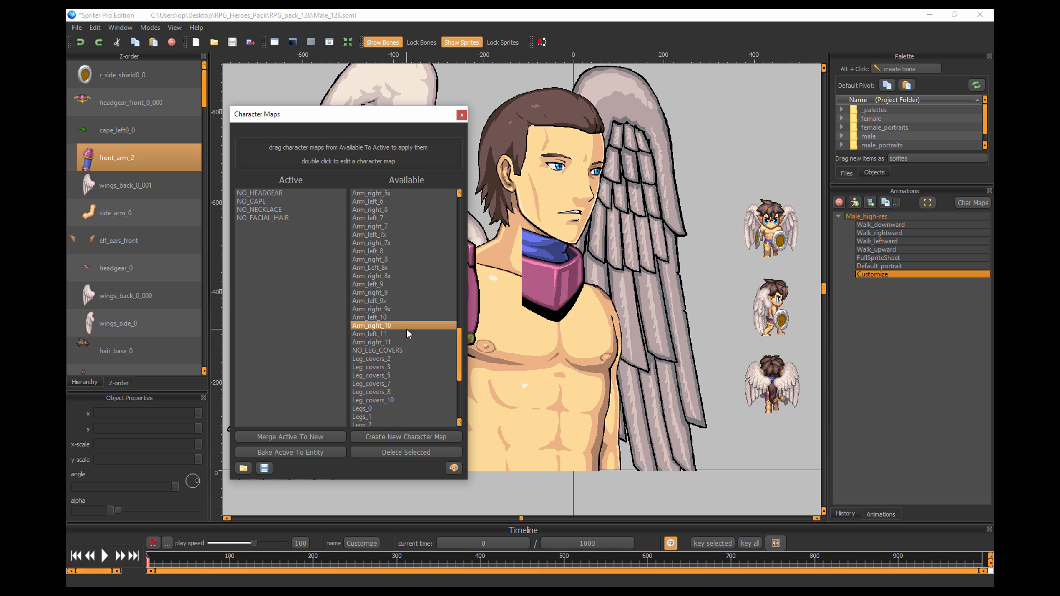
{"action": "scroll", "coordinate": [409, 327], "scroll_direction": "down", "scroll_amount": 6}
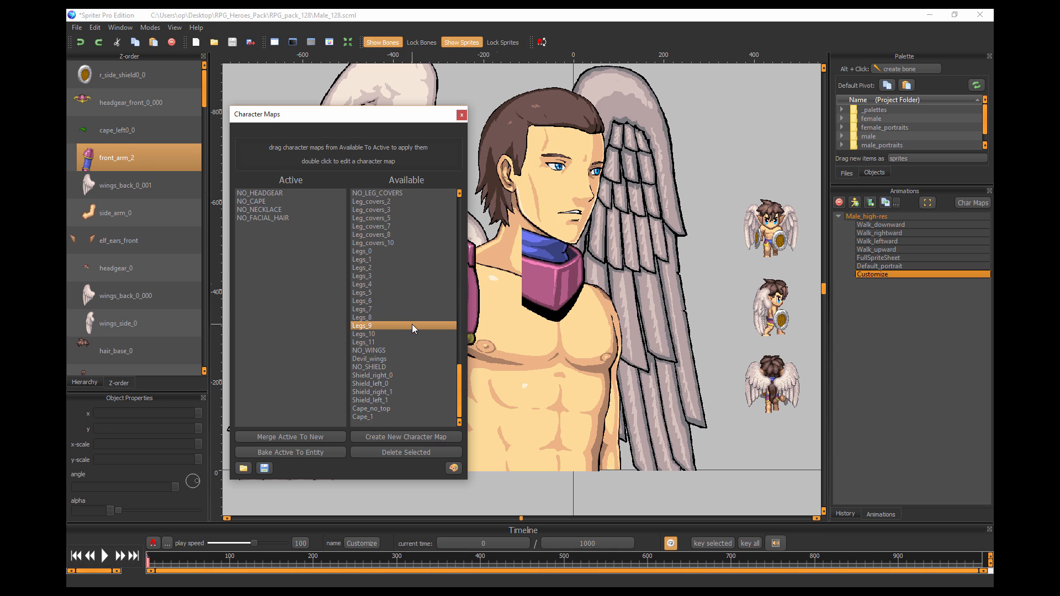
{"action": "left_click", "coordinate": [378, 352]}
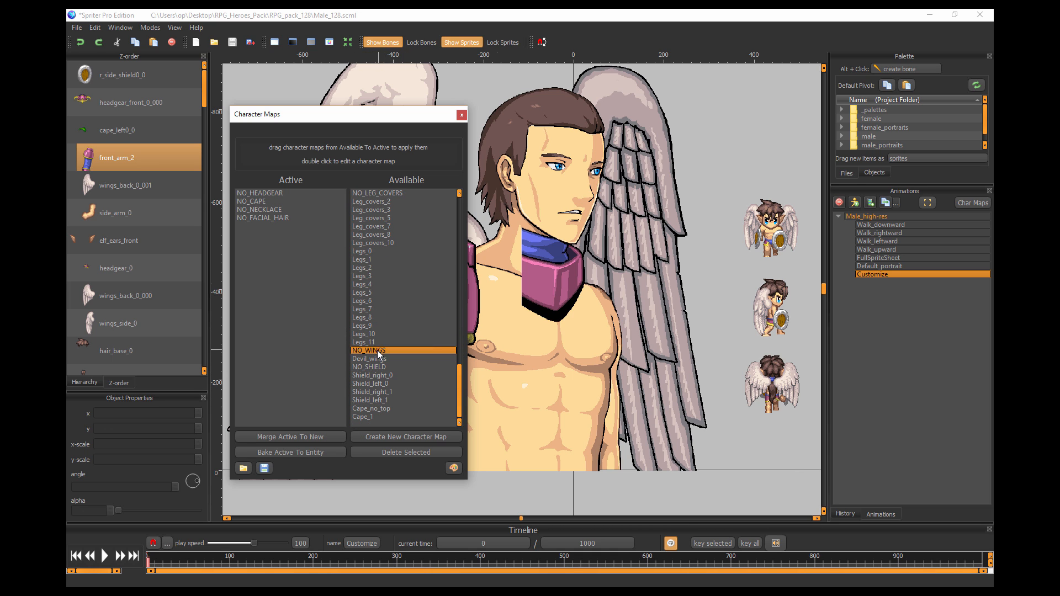
{"action": "left_click_drag", "start_coordinate": [378, 351], "coordinate": [287, 277]}
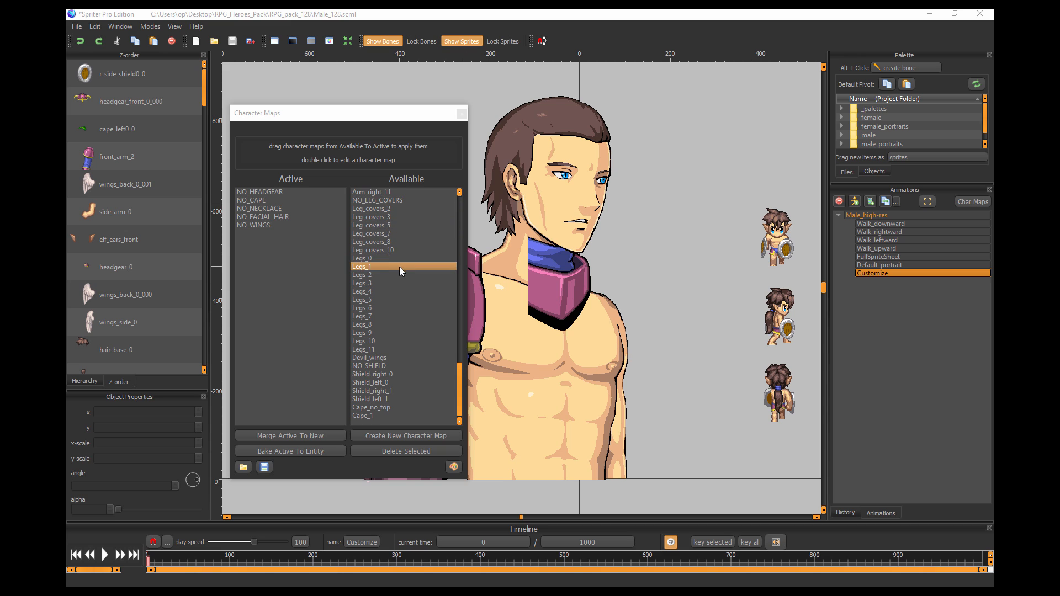
Activate the Base_hair_5 character map to change the hero's hairstyle.
{"action": "scroll", "coordinate": [399, 256], "scroll_direction": "up", "scroll_amount": 3}
{"action": "left_click_drag", "start_coordinate": [461, 360], "coordinate": [461, 211]}
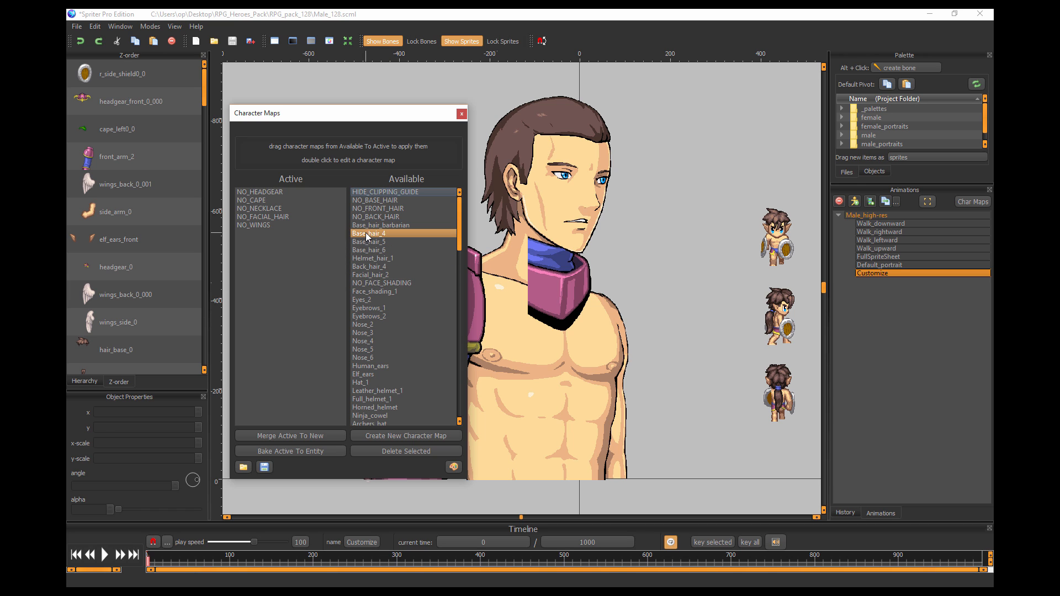
{"action": "left_click_drag", "start_coordinate": [368, 234], "coordinate": [276, 254]}
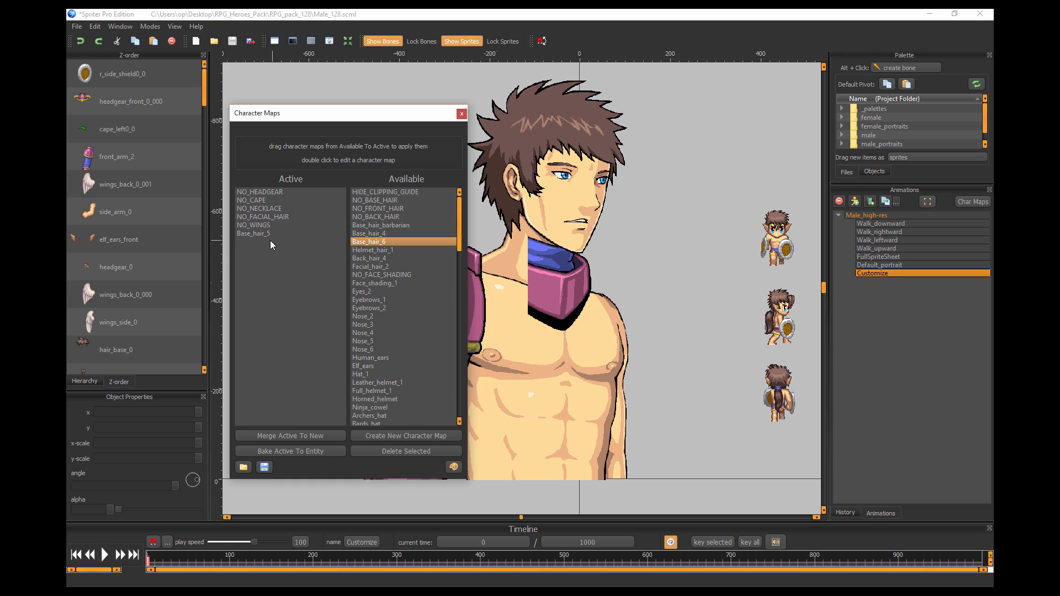
Activate the Nose_6 and Eyebrows_1 character maps to change the facial features.
{"action": "scroll", "coordinate": [366, 255], "scroll_direction": "down", "scroll_amount": 2}
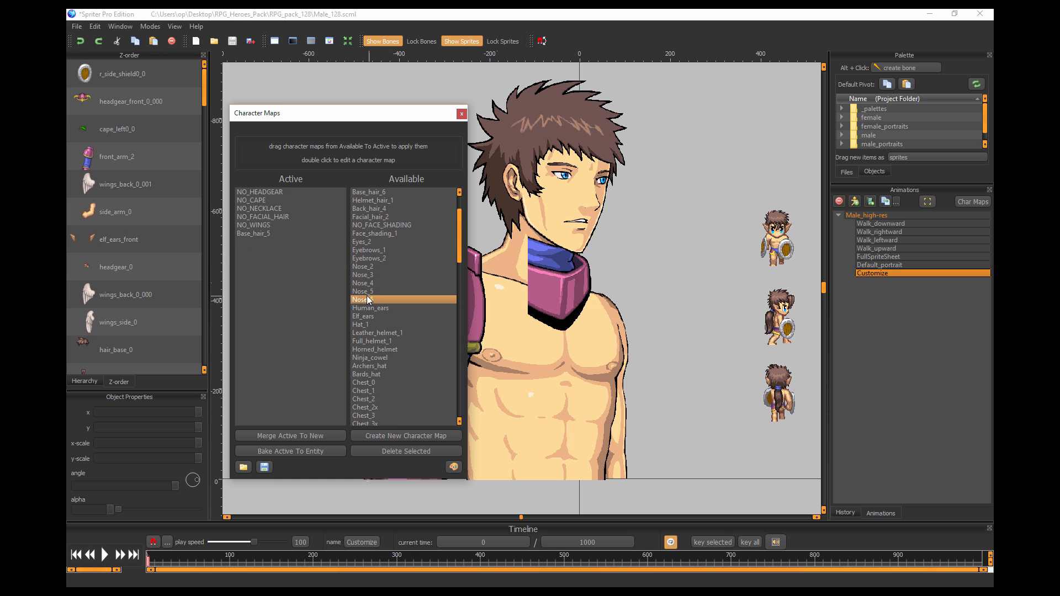
{"action": "left_click_drag", "start_coordinate": [364, 284], "coordinate": [283, 274]}
{"action": "left_click_drag", "start_coordinate": [248, 243], "coordinate": [283, 279]}
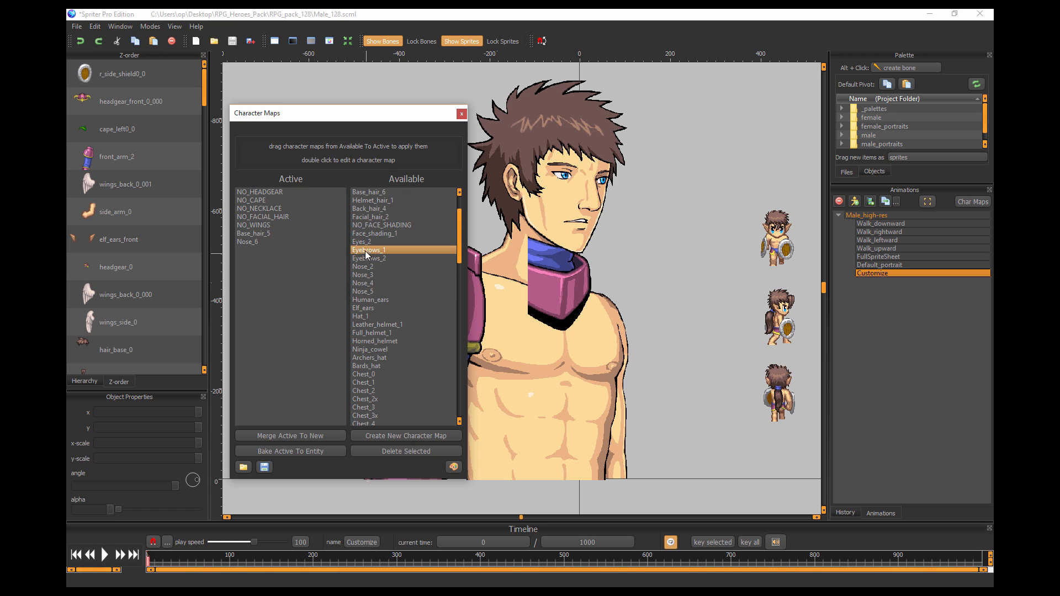
{"action": "left_click_drag", "start_coordinate": [370, 258], "coordinate": [297, 263]}
Try the Chest_2 character map on the torso and replace it with Chest_3.
{"action": "scroll", "coordinate": [381, 249], "scroll_direction": "down", "scroll_amount": 3}
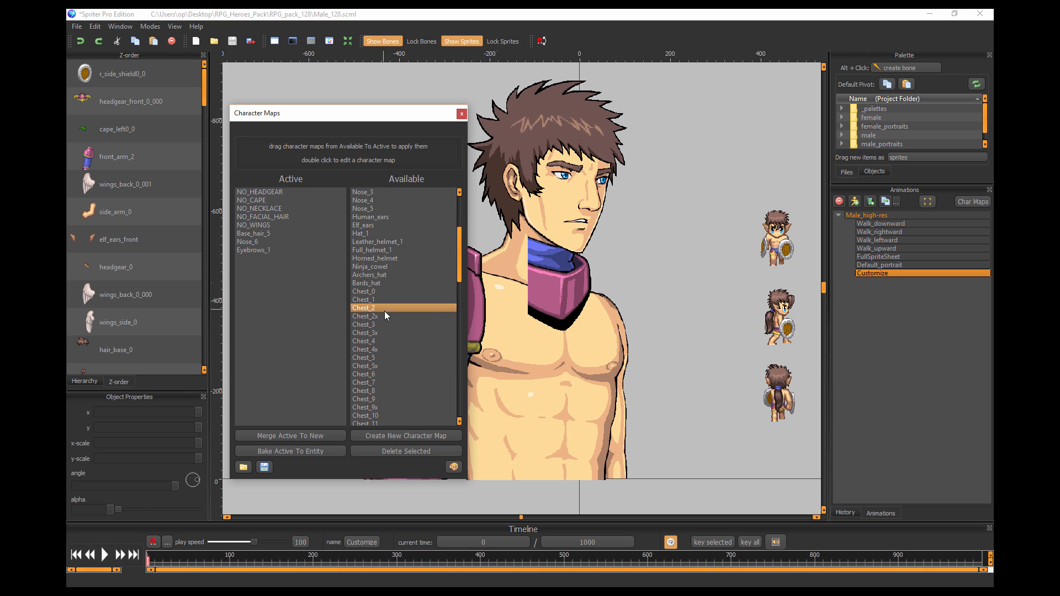
{"action": "left_click_drag", "start_coordinate": [370, 292], "coordinate": [270, 298]}
{"action": "left_click_drag", "start_coordinate": [260, 259], "coordinate": [284, 292]}
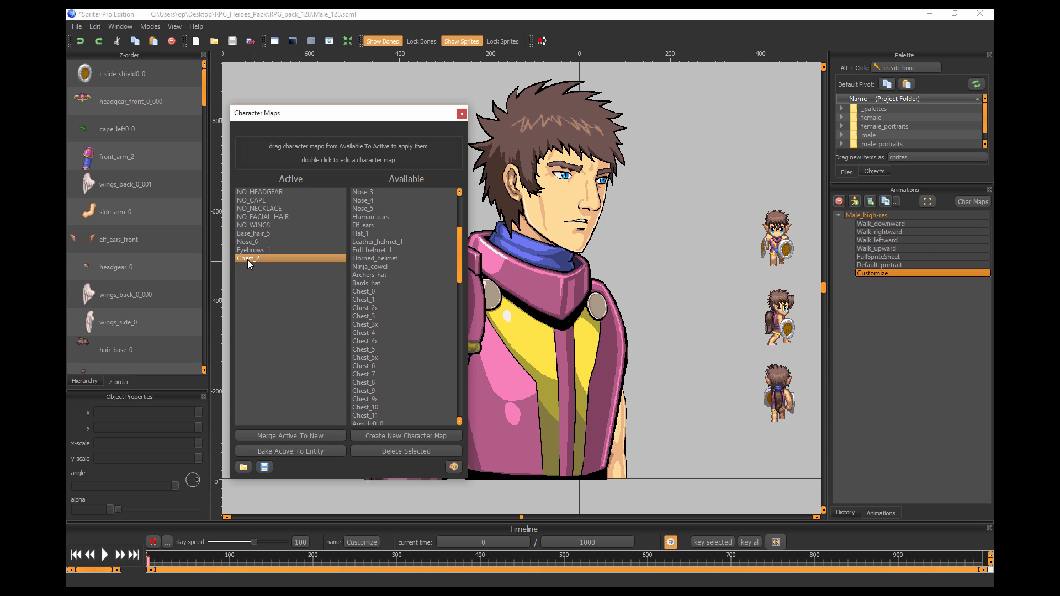
{"action": "left_click_drag", "start_coordinate": [248, 259], "coordinate": [381, 287]}
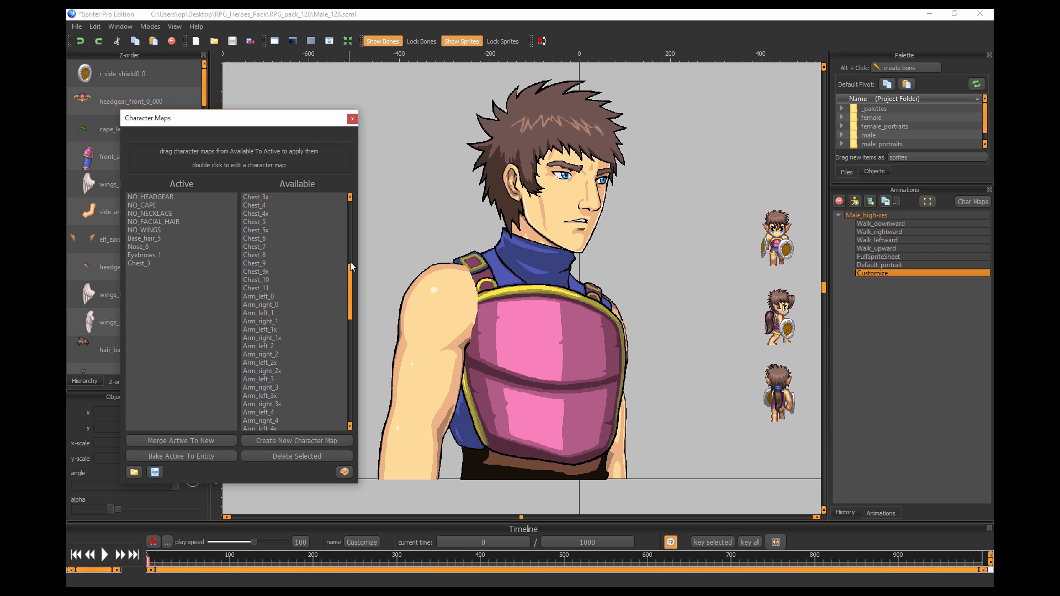
{"action": "scroll", "coordinate": [350, 262], "scroll_direction": "up", "scroll_amount": 1}
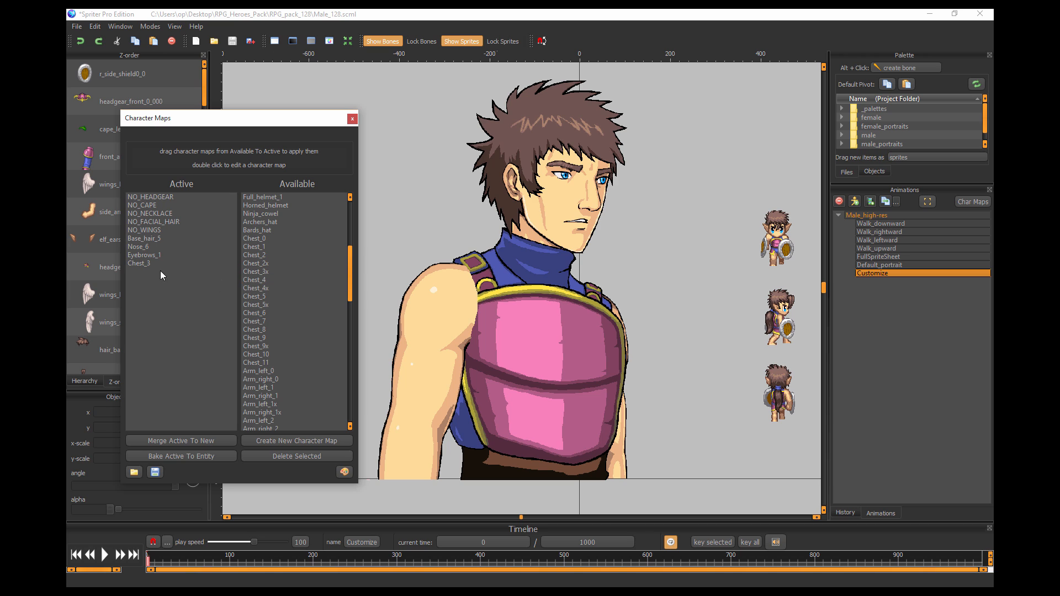
Activate the Arm_left_1 and Arm_right_1 character maps to give both arms sleeves.
{"action": "left_click", "coordinate": [296, 280]}
{"action": "scroll", "coordinate": [296, 280], "scroll_direction": "down", "scroll_amount": 2}
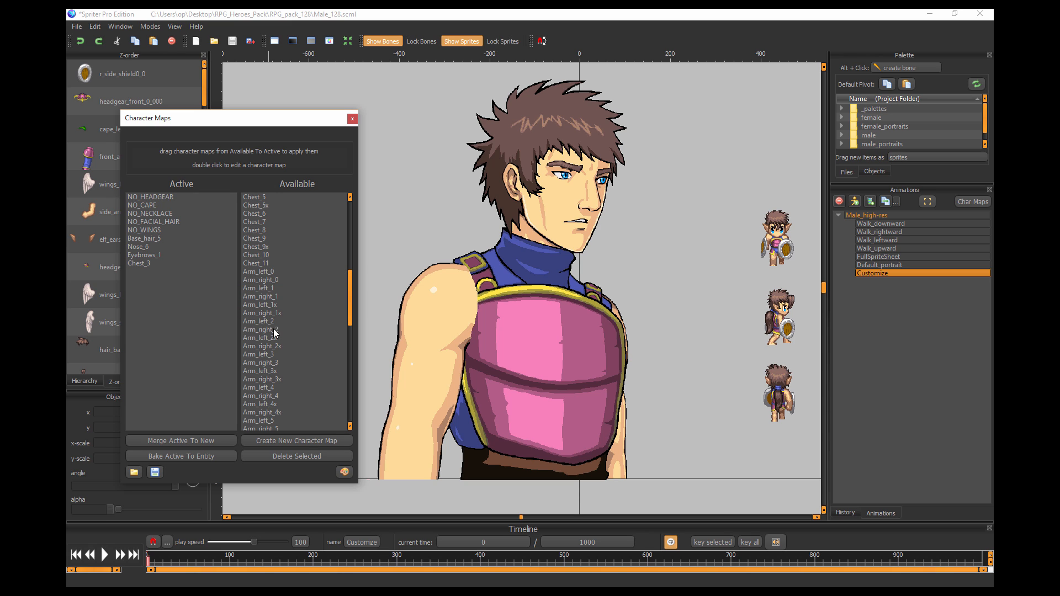
{"action": "left_click_drag", "start_coordinate": [268, 288], "coordinate": [207, 308]}
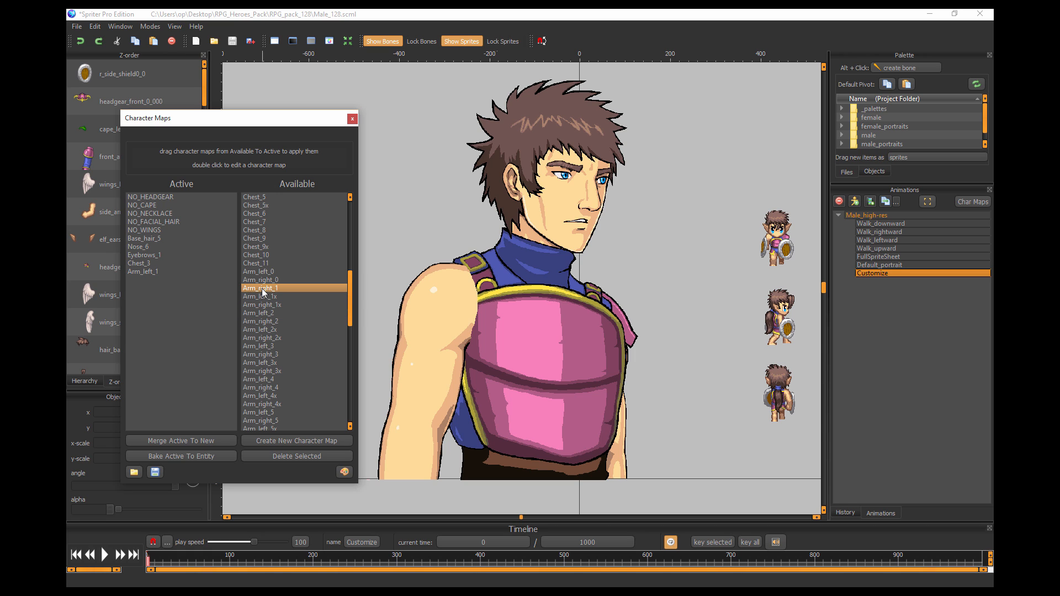
{"action": "left_click_drag", "start_coordinate": [259, 287], "coordinate": [175, 294]}
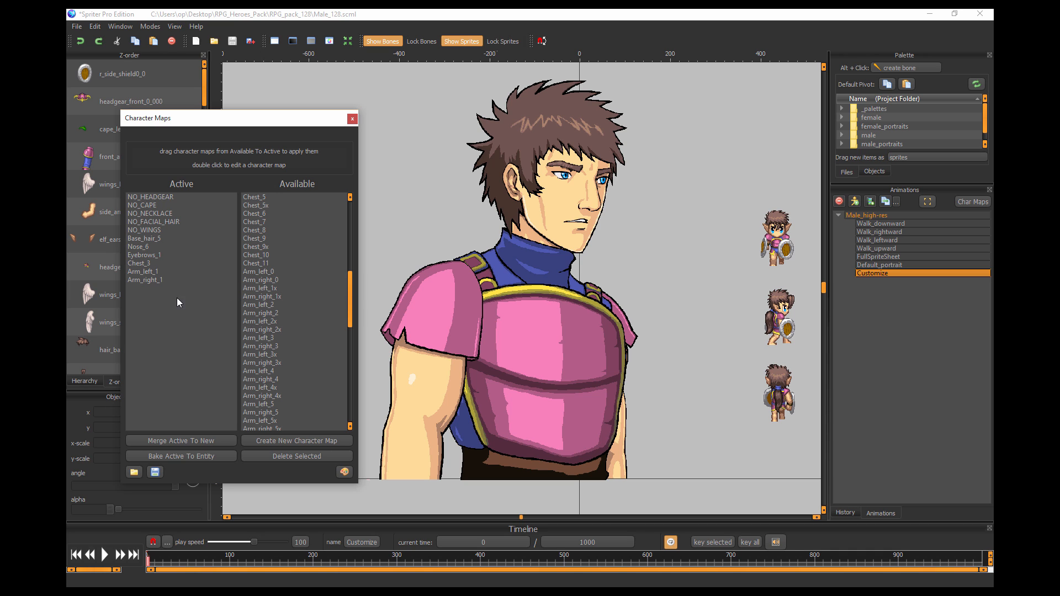
Try Arm_right_1x in place of Arm_right_1, and settle on Arm_left_3x and Arm_right_3x as the active arm maps.
{"action": "left_click_drag", "start_coordinate": [144, 280], "coordinate": [248, 287]}
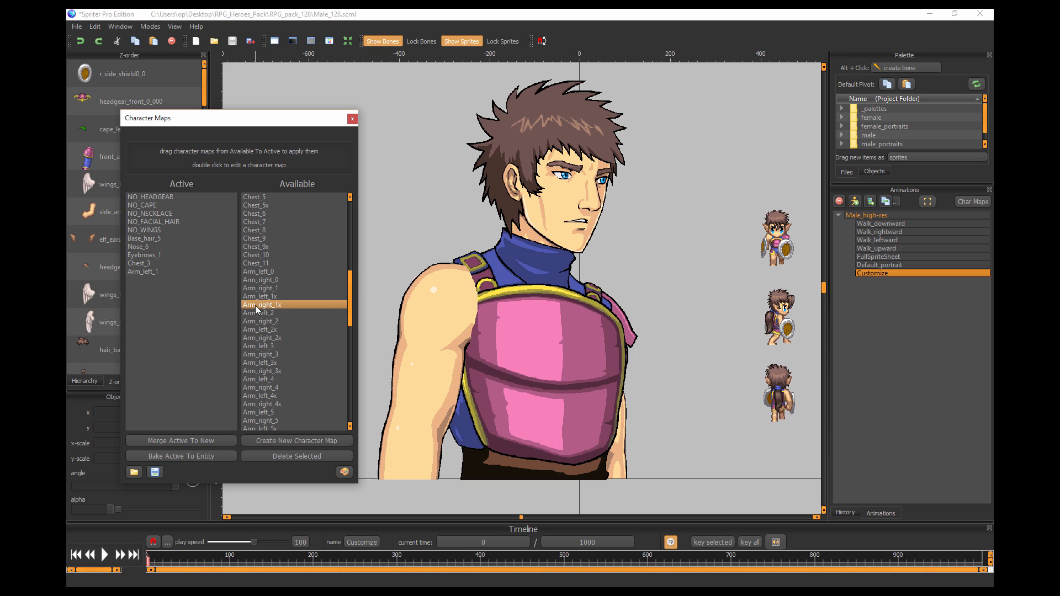
{"action": "left_click_drag", "start_coordinate": [257, 307], "coordinate": [167, 294]}
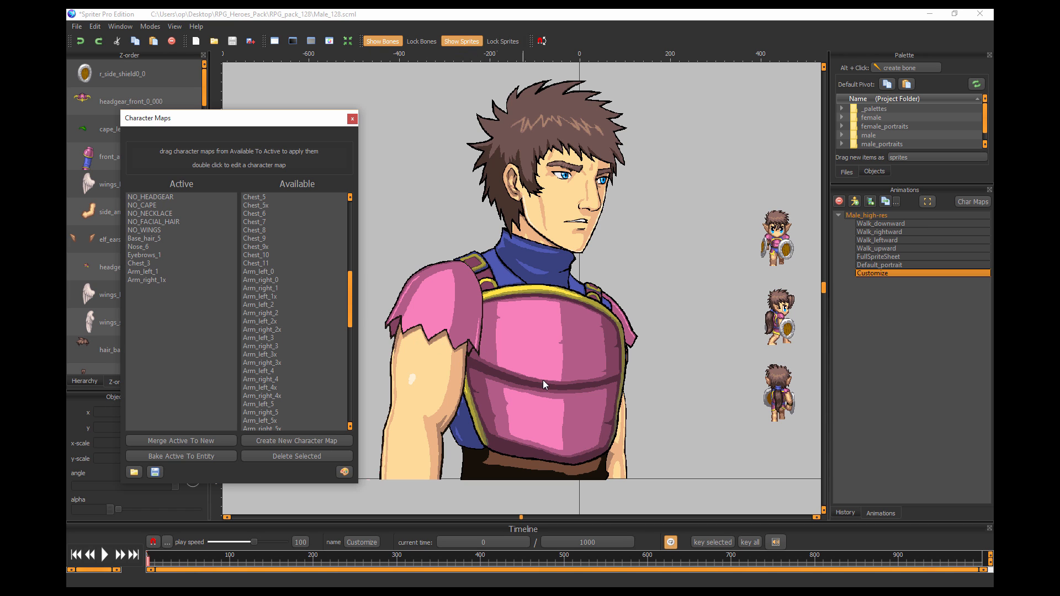
{"action": "left_click_drag", "start_coordinate": [160, 280], "coordinate": [280, 324]}
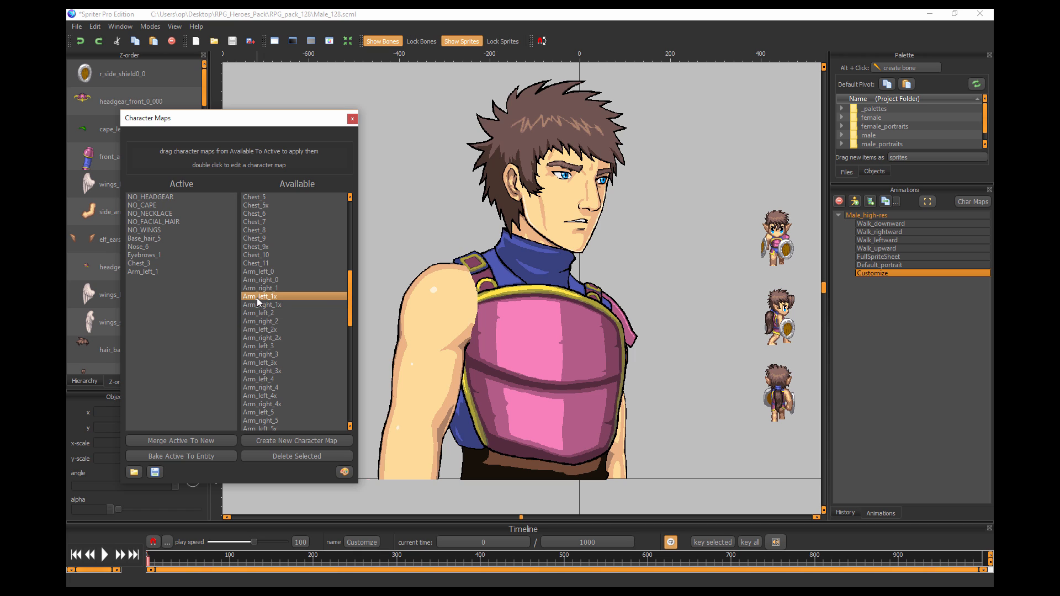
{"action": "mouse_move", "coordinate": [257, 288]}
{"action": "left_mouse_down"}
{"action": "mouse_move", "coordinate": [188, 294]}
{"action": "mouse_move", "coordinate": [263, 298]}
{"action": "left_mouse_up"}
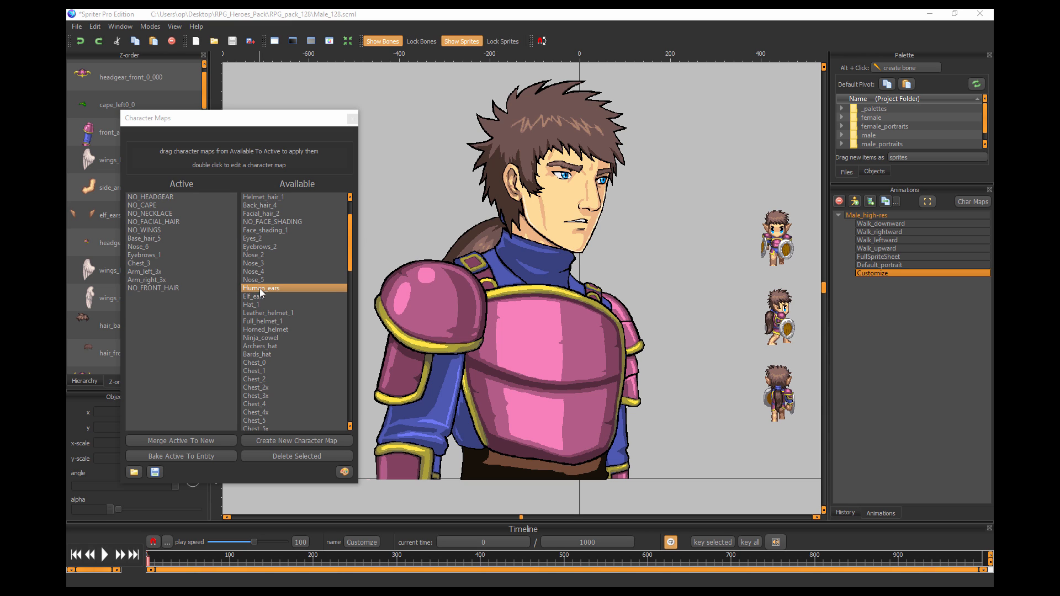
Activate the Human_ears character map, remove it for comparison, and activate it again.
{"action": "left_click_drag", "start_coordinate": [259, 288], "coordinate": [171, 319]}
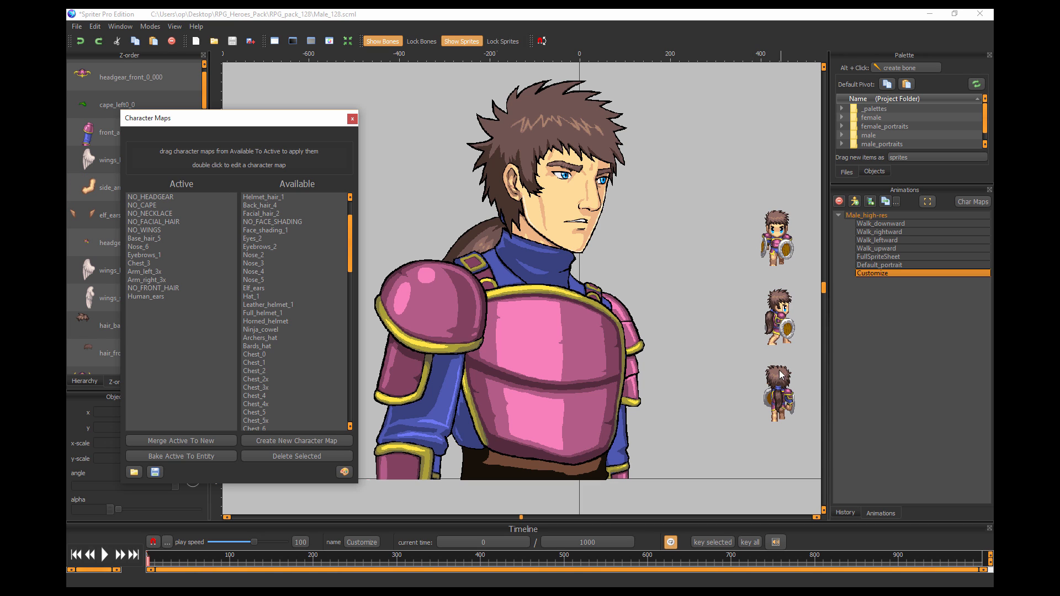
{"action": "left_click_drag", "start_coordinate": [156, 296], "coordinate": [282, 283]}
{"action": "left_click", "coordinate": [257, 296]}
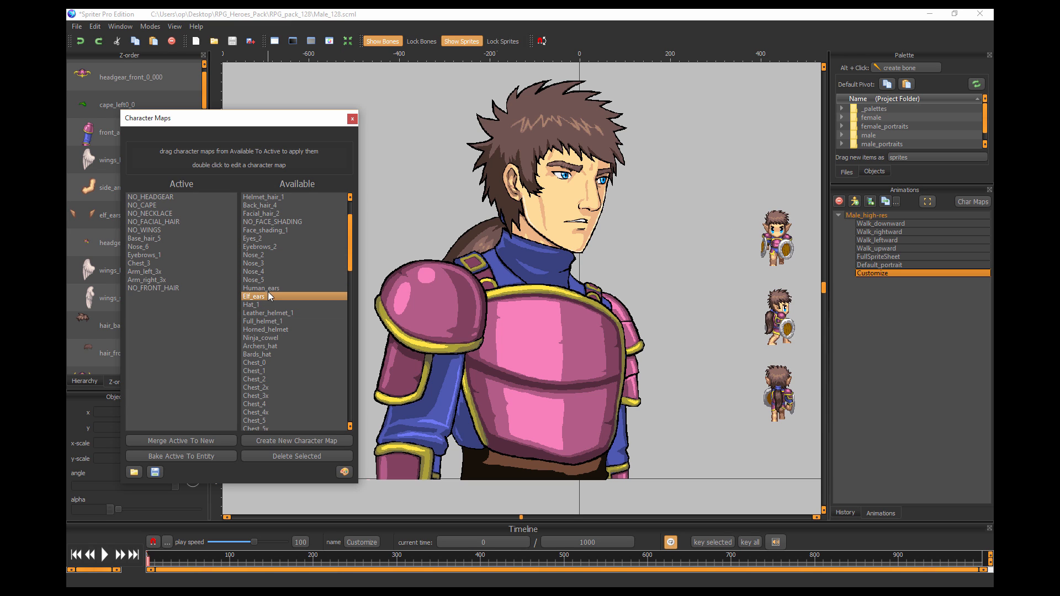
{"action": "left_click_drag", "start_coordinate": [267, 290], "coordinate": [171, 310]}
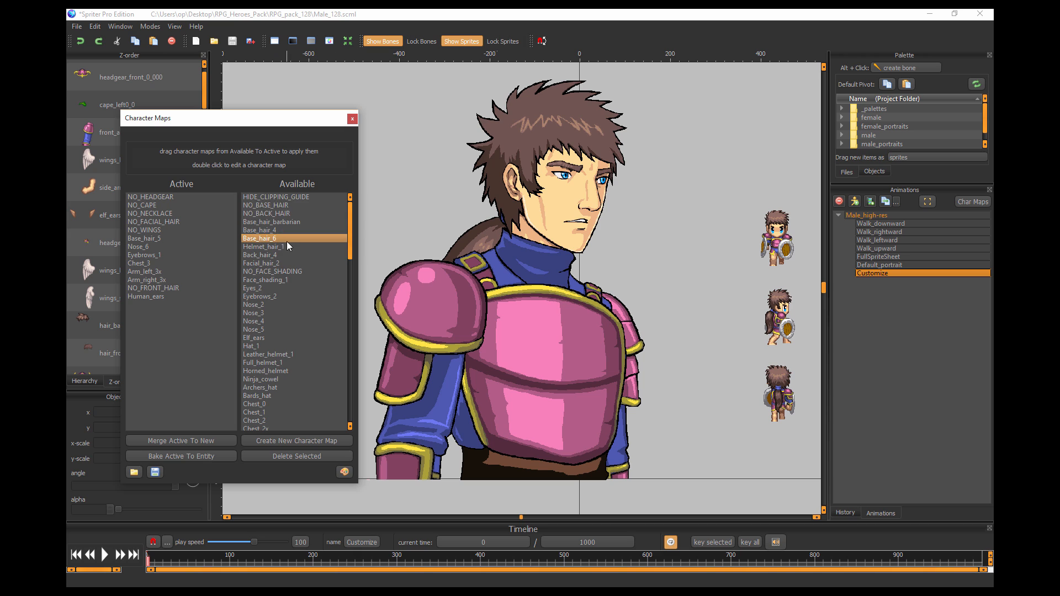
Activate the NO_BACK_HAIR character map to take off the hero's back hair.
{"action": "scroll", "coordinate": [287, 241], "scroll_direction": "up", "scroll_amount": 2}
{"action": "left_click", "coordinate": [289, 213]}
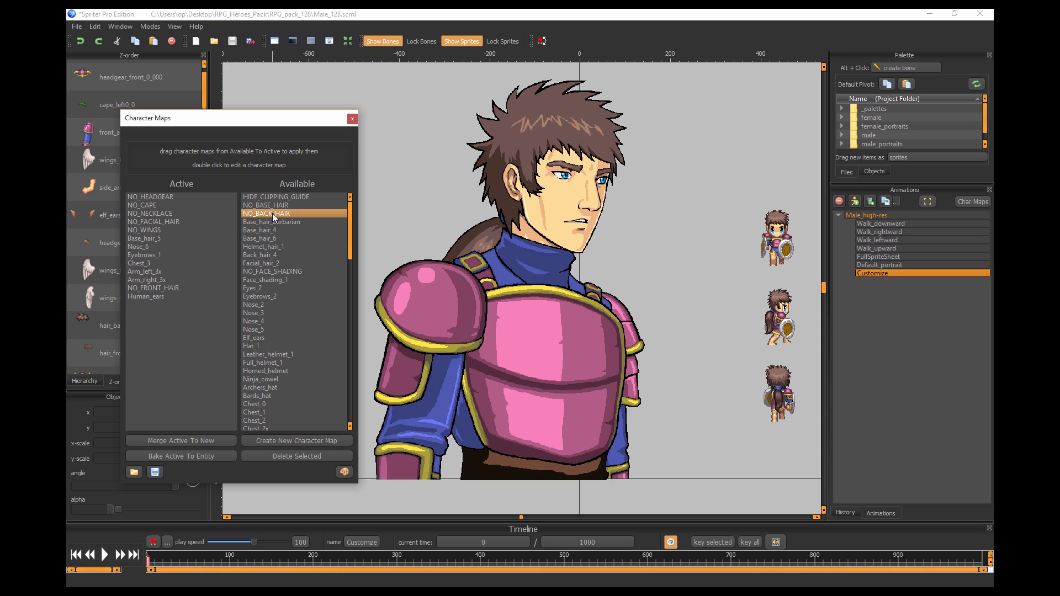
{"action": "left_click_drag", "start_coordinate": [273, 213], "coordinate": [190, 336]}
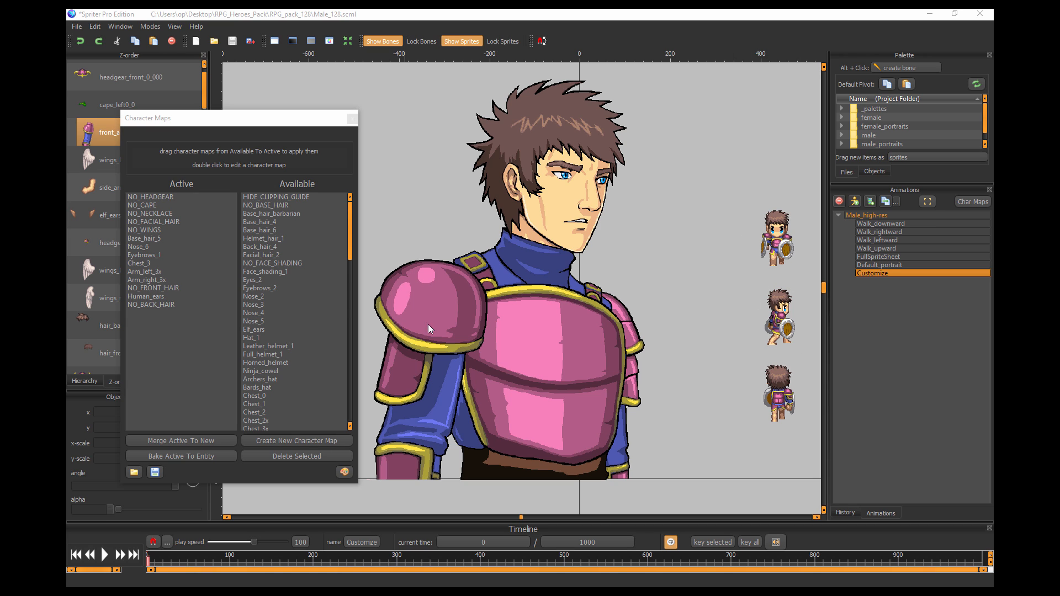
Try the NO_LEG_COVERS character map on the hero and take it back out of the active maps.
{"action": "scroll", "coordinate": [290, 282], "scroll_direction": "down", "scroll_amount": 10}
{"action": "scroll", "coordinate": [274, 312], "scroll_direction": "down", "scroll_amount": 5}
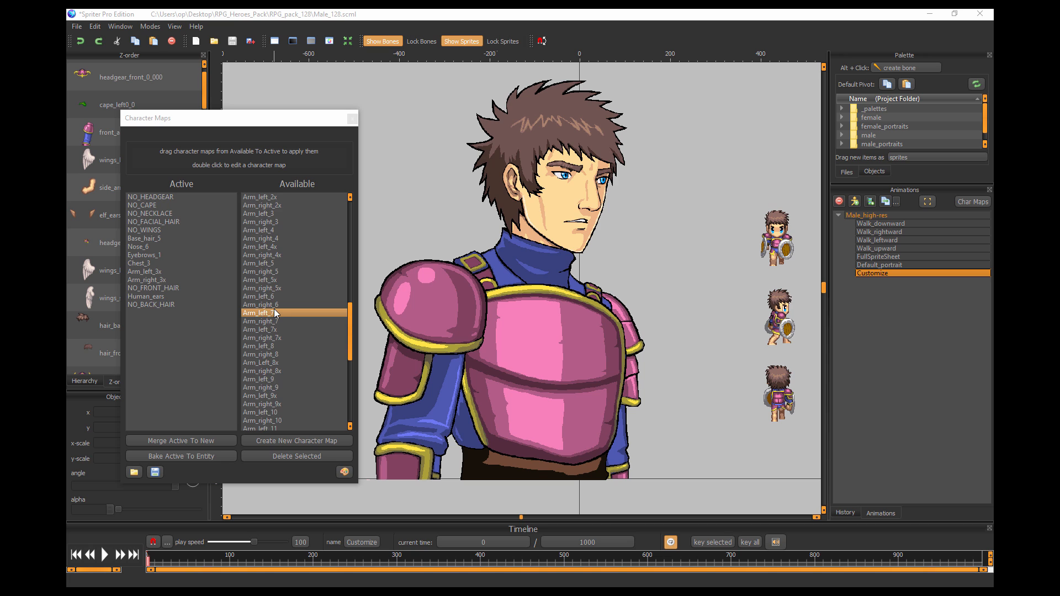
{"action": "scroll", "coordinate": [279, 317], "scroll_direction": "down", "scroll_amount": 10}
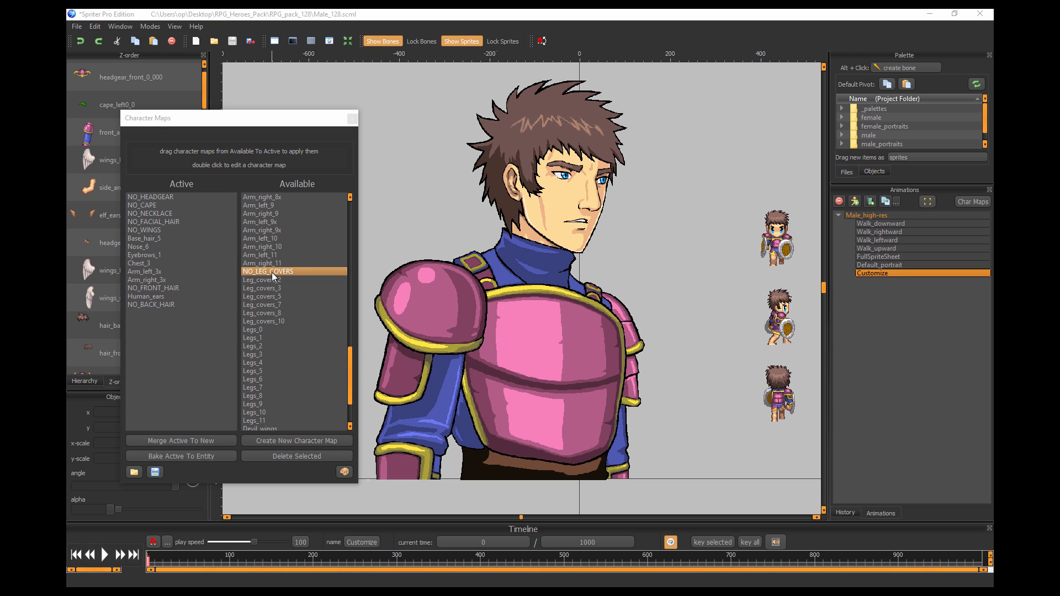
{"action": "left_click_drag", "start_coordinate": [272, 273], "coordinate": [196, 343]}
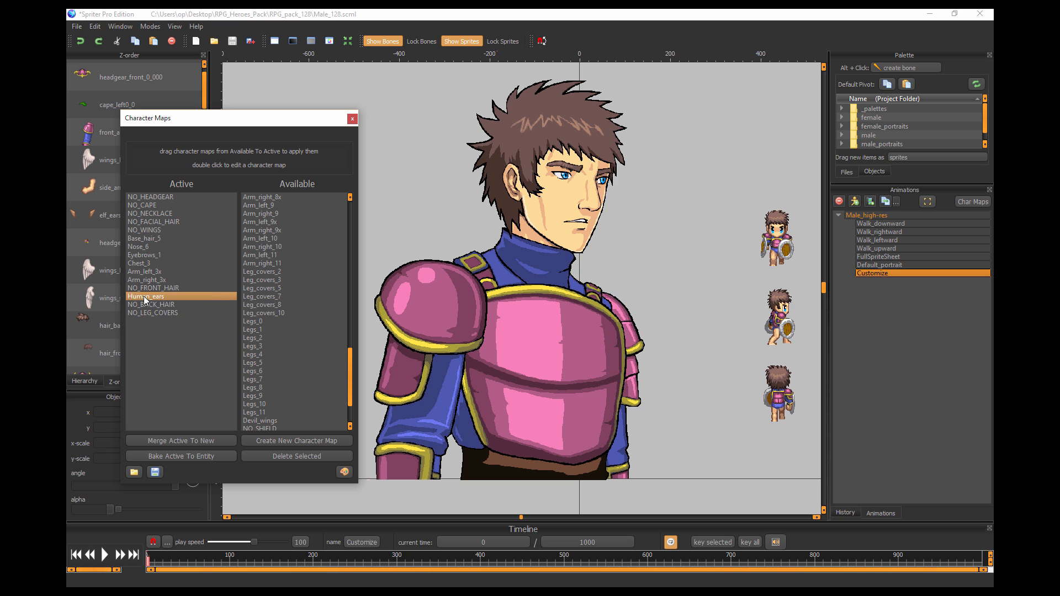
{"action": "left_click_drag", "start_coordinate": [143, 313], "coordinate": [284, 315]}
Try NO_LEG_COVERS on the small walking sprites, replace it with Leg_covers_2, and activate Legs_2.
{"action": "scroll", "coordinate": [735, 289], "scroll_direction": "up", "scroll_amount": 3}
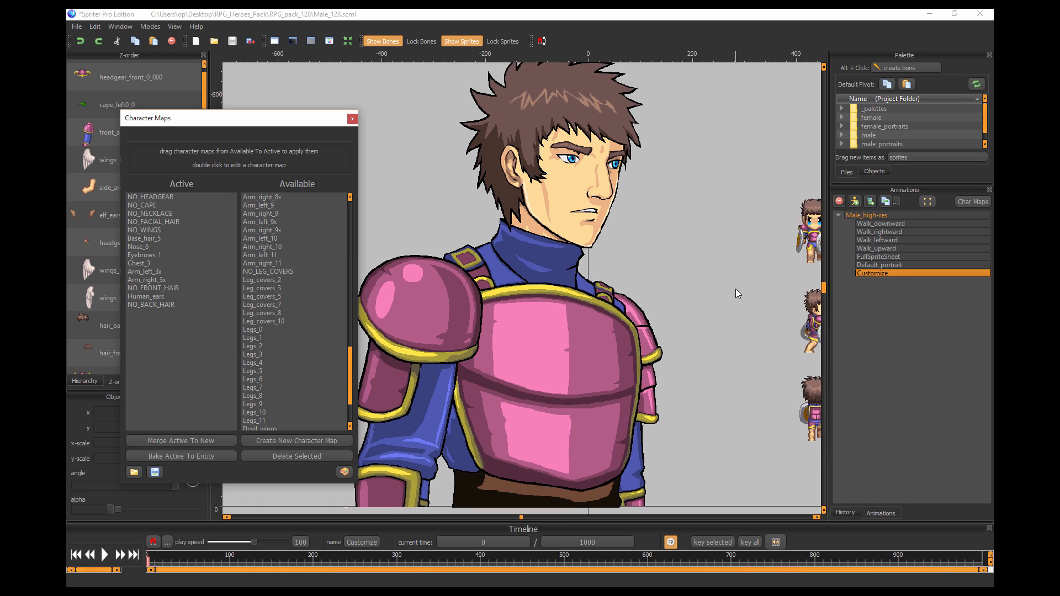
{"action": "left_click_drag", "start_coordinate": [731, 290], "coordinate": [303, 306]}
{"action": "scroll", "coordinate": [513, 333], "scroll_direction": "up", "scroll_amount": 3}
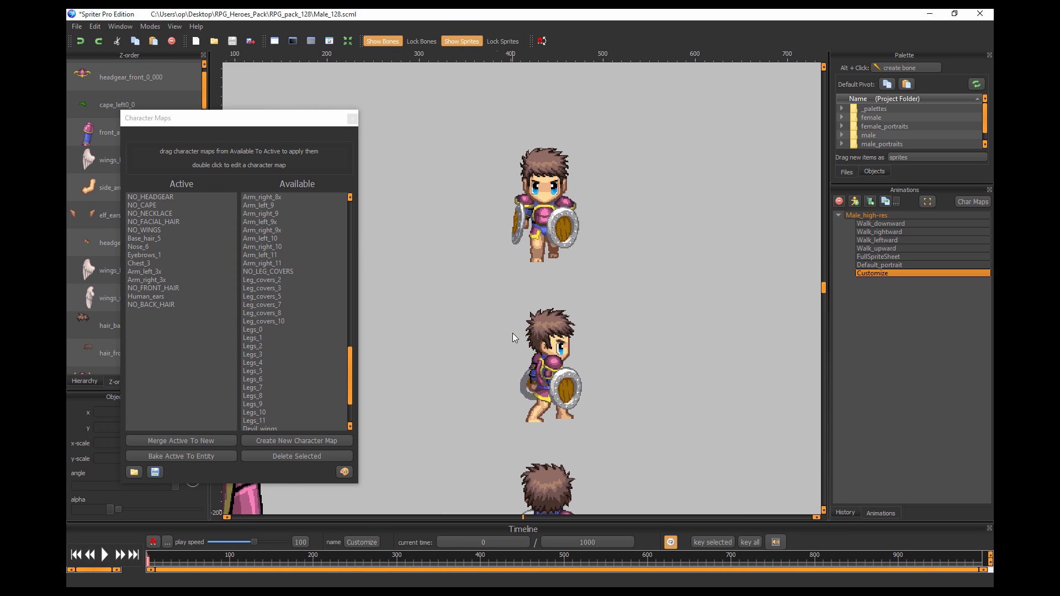
{"action": "left_click_drag", "start_coordinate": [513, 333], "coordinate": [567, 364]}
{"action": "key", "text": "alt"}
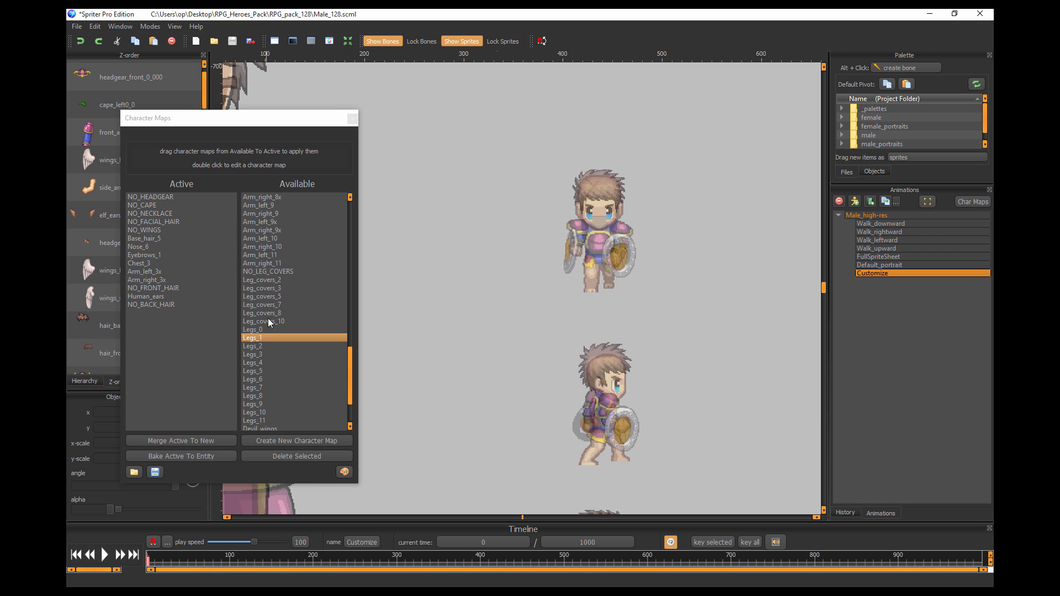
{"action": "left_click_drag", "start_coordinate": [268, 272], "coordinate": [207, 352]}
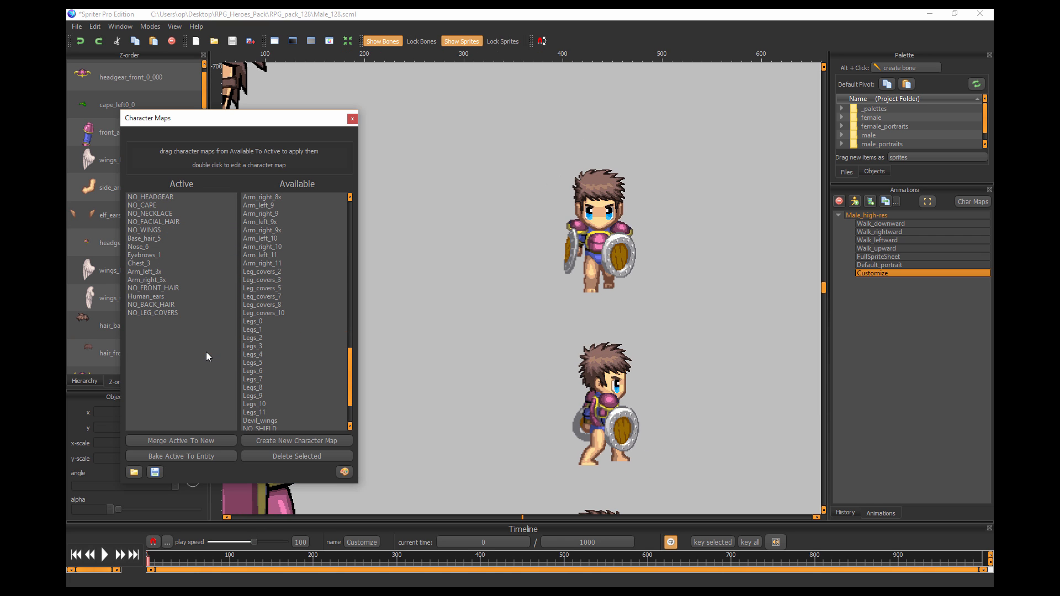
{"action": "left_click_drag", "start_coordinate": [143, 314], "coordinate": [202, 356]}
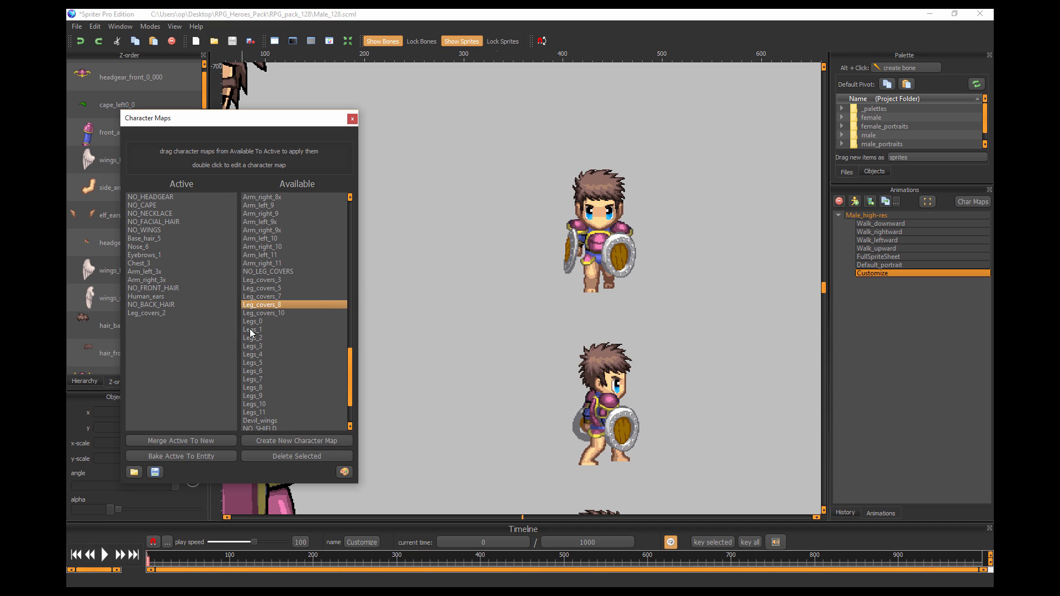
{"action": "left_click_drag", "start_coordinate": [260, 338], "coordinate": [210, 370]}
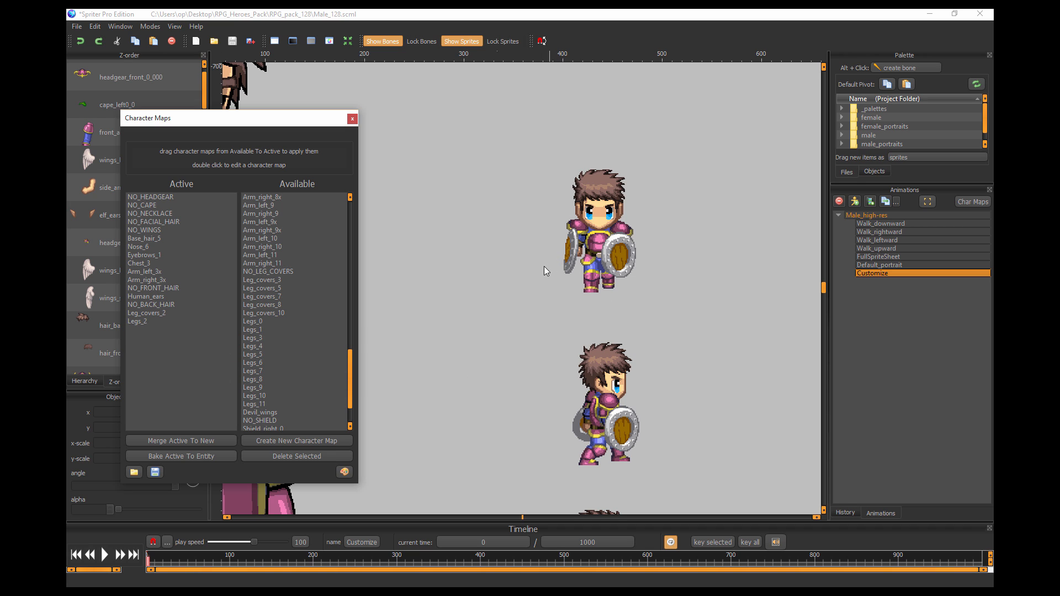
Try the NO_SHIELD and Shield_right_0 character maps, and settle on Shield_right_1 for the shield.
{"action": "scroll", "coordinate": [275, 315], "scroll_direction": "down", "scroll_amount": 2}
{"action": "left_click_drag", "start_coordinate": [265, 372], "coordinate": [191, 375]}
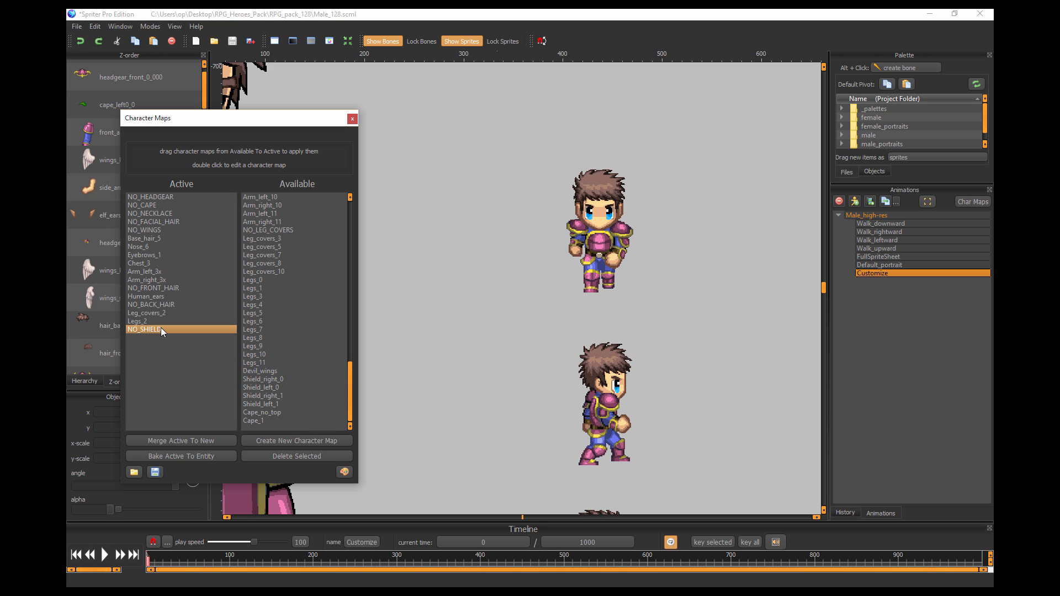
{"action": "left_click_drag", "start_coordinate": [161, 329], "coordinate": [180, 376]}
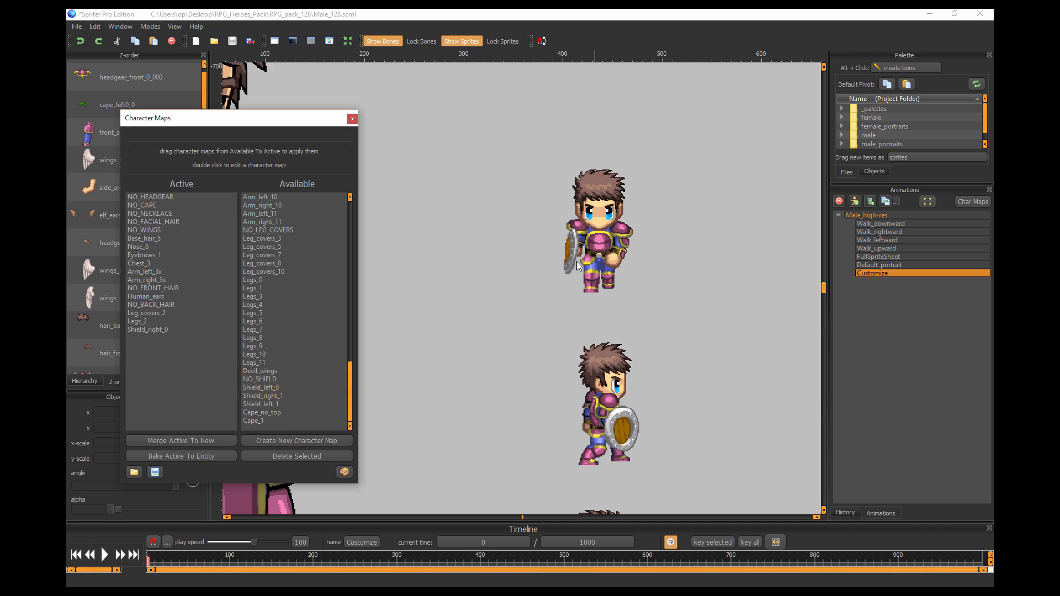
{"action": "left_click_drag", "start_coordinate": [147, 330], "coordinate": [194, 387]}
{"action": "left_click", "coordinate": [267, 396]}
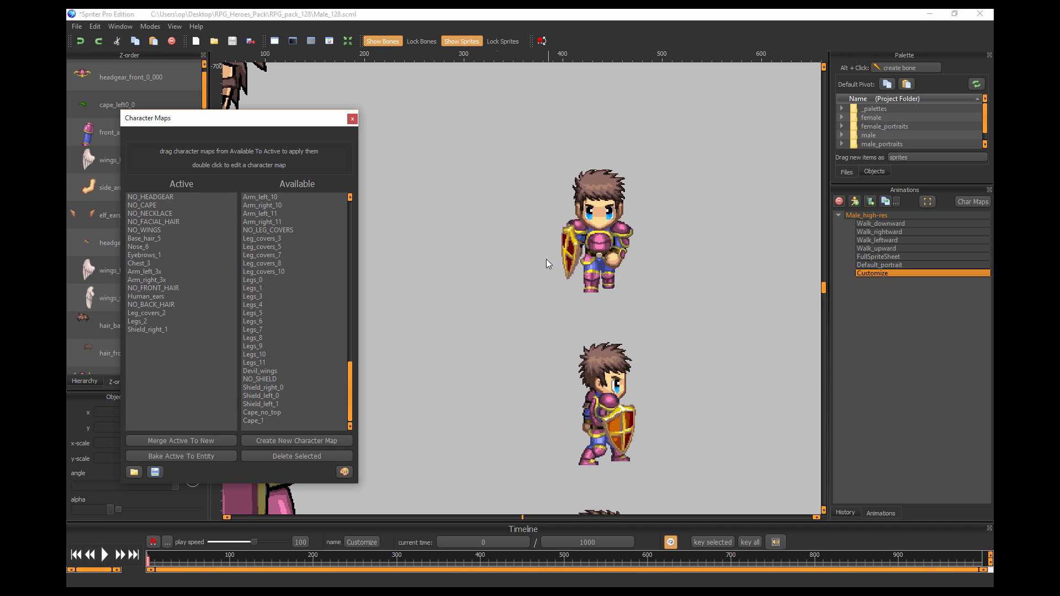
Open the color palettes for the character, compare the Skin_0, Skin_1 and Skin_2 tones, and choose Skin_0.png.
{"action": "scroll", "coordinate": [563, 350], "scroll_direction": "down", "scroll_amount": 5}
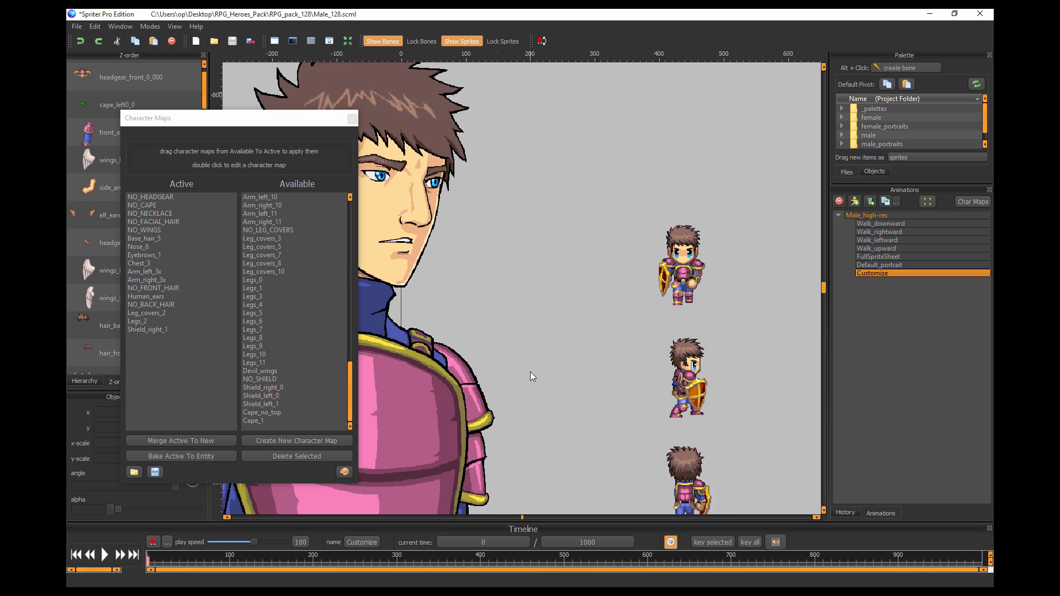
{"action": "scroll", "coordinate": [486, 389], "scroll_direction": "down", "scroll_amount": 3}
{"action": "left_click_drag", "start_coordinate": [456, 396], "coordinate": [541, 370]}
{"action": "scroll", "coordinate": [543, 396], "scroll_direction": "up", "scroll_amount": 3}
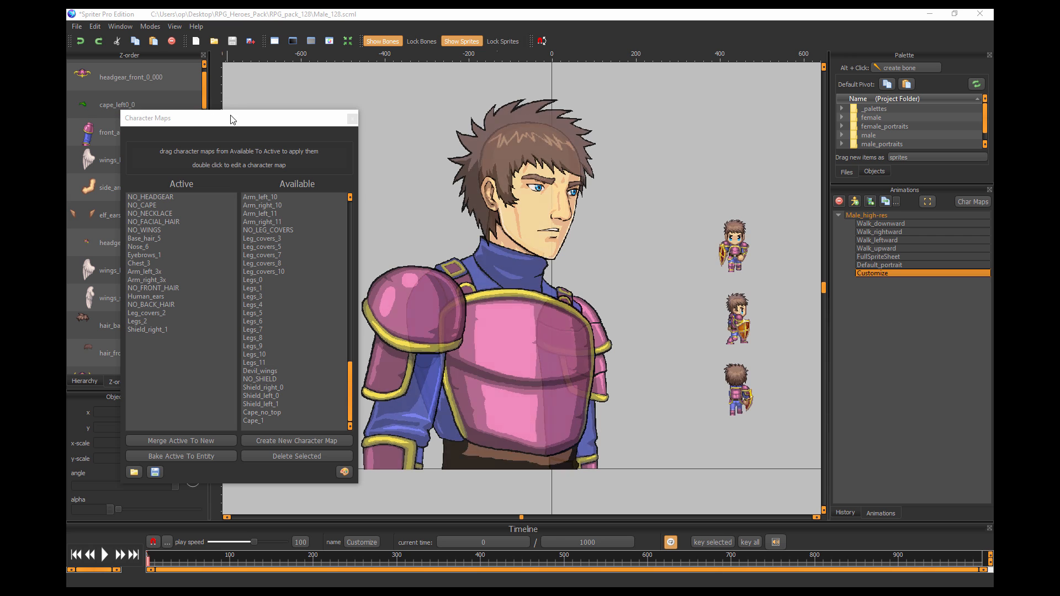
{"action": "left_click", "coordinate": [346, 474]}
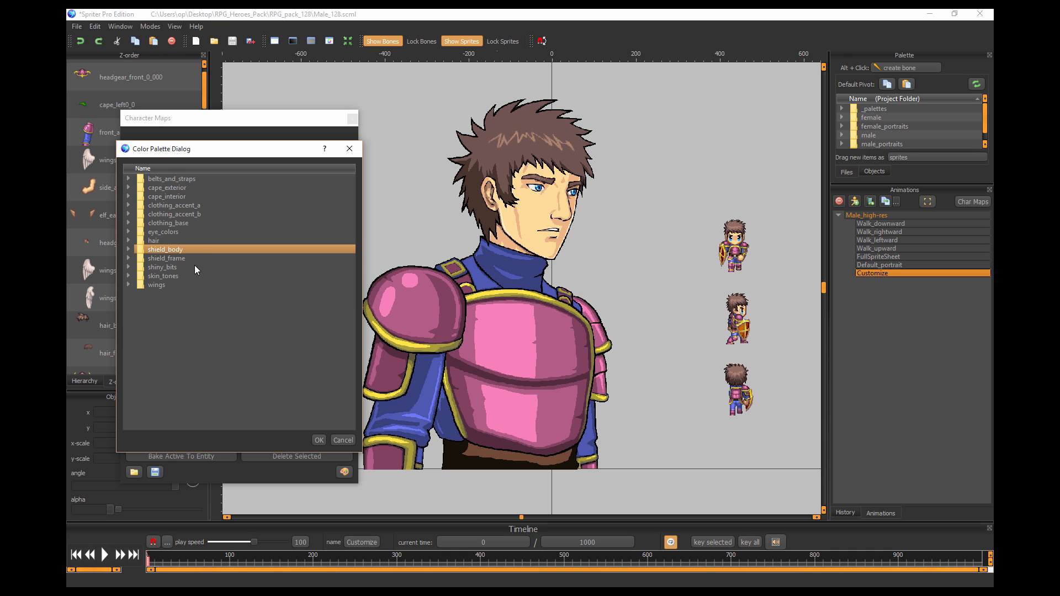
{"action": "left_click", "coordinate": [128, 275]}
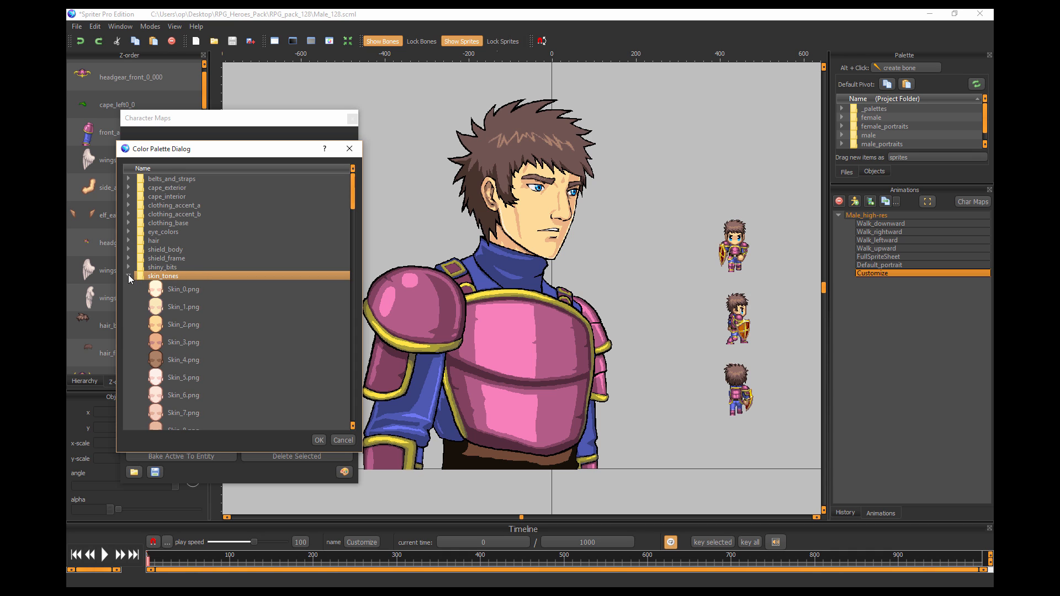
{"action": "scroll", "coordinate": [191, 274], "scroll_direction": "down", "scroll_amount": 2}
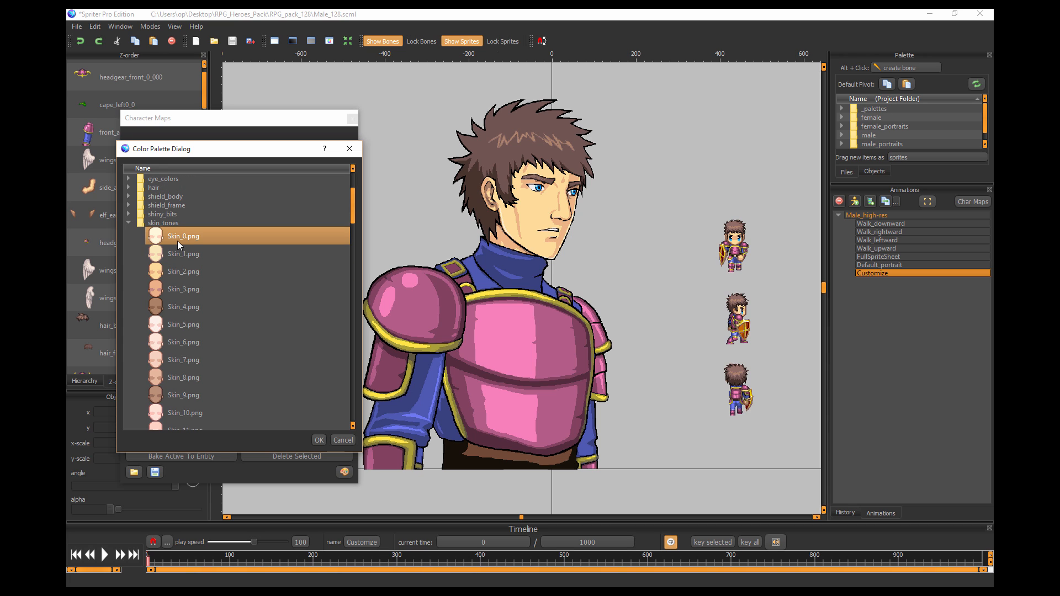
{"action": "left_click", "coordinate": [178, 241]}
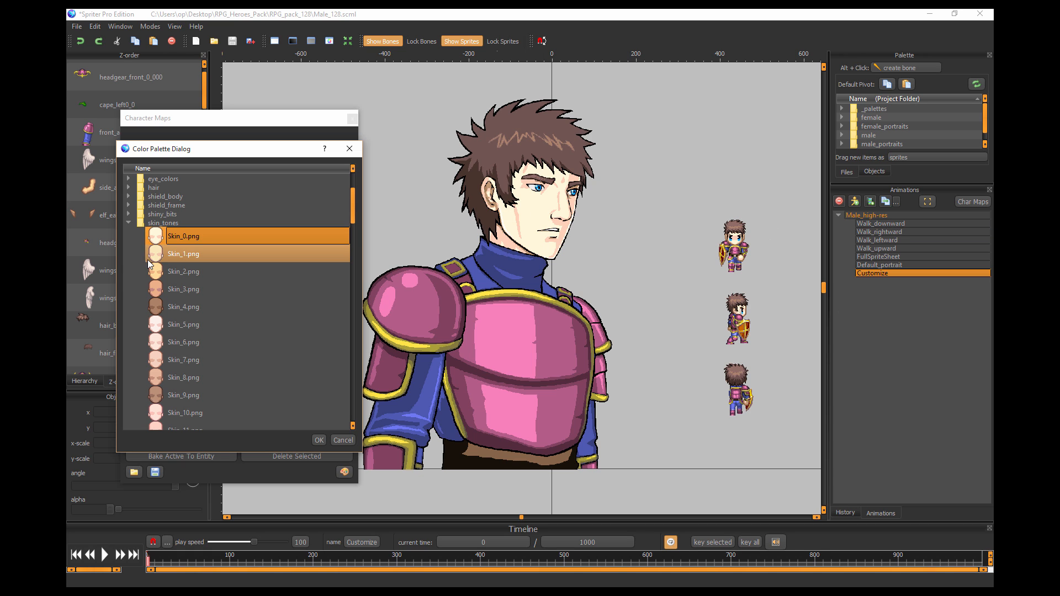
{"action": "left_click", "coordinate": [166, 253]}
{"action": "left_click", "coordinate": [164, 271]}
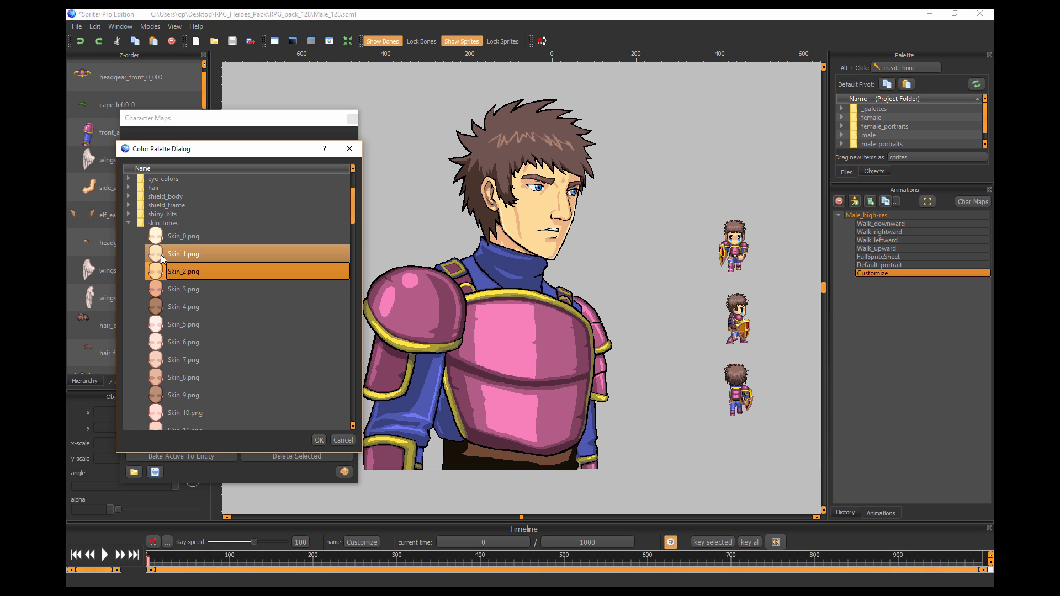
{"action": "left_click", "coordinate": [161, 254]}
{"action": "left_click", "coordinate": [160, 236]}
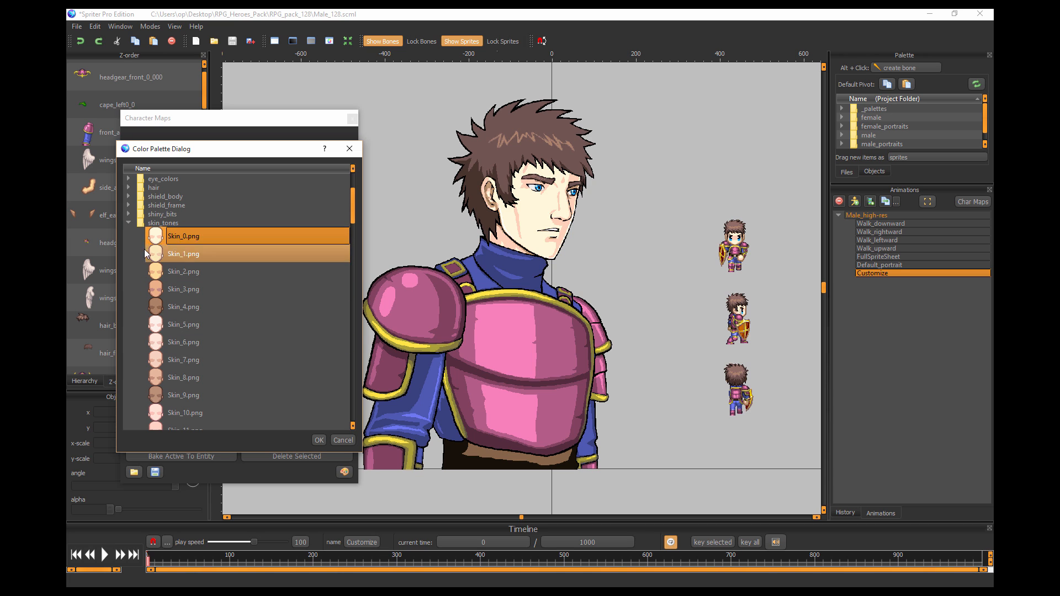
Recolor the hero's hair from the hair palettes, trying Hair_0.png and Hair_2.png.
{"action": "left_click", "coordinate": [128, 222]}
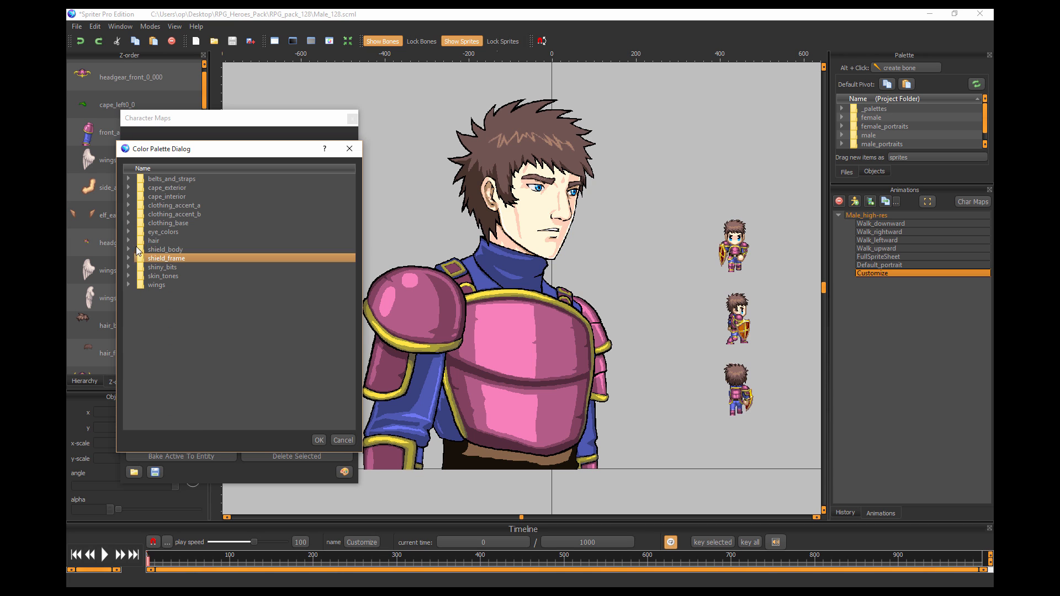
{"action": "left_click", "coordinate": [128, 237]}
{"action": "left_click", "coordinate": [128, 236]}
{"action": "left_click", "coordinate": [194, 251]}
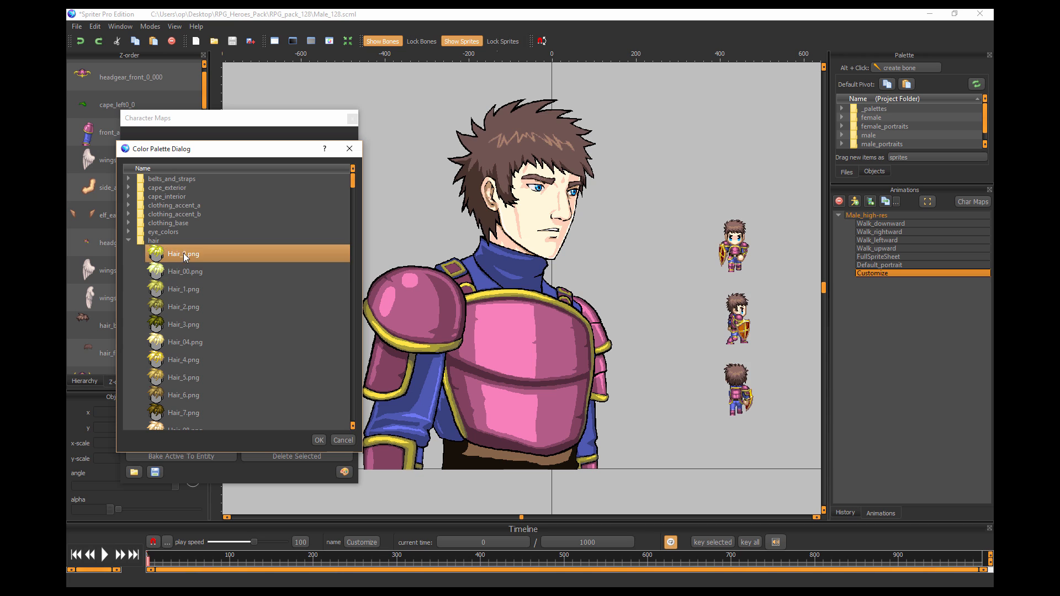
{"action": "left_click", "coordinate": [191, 309]}
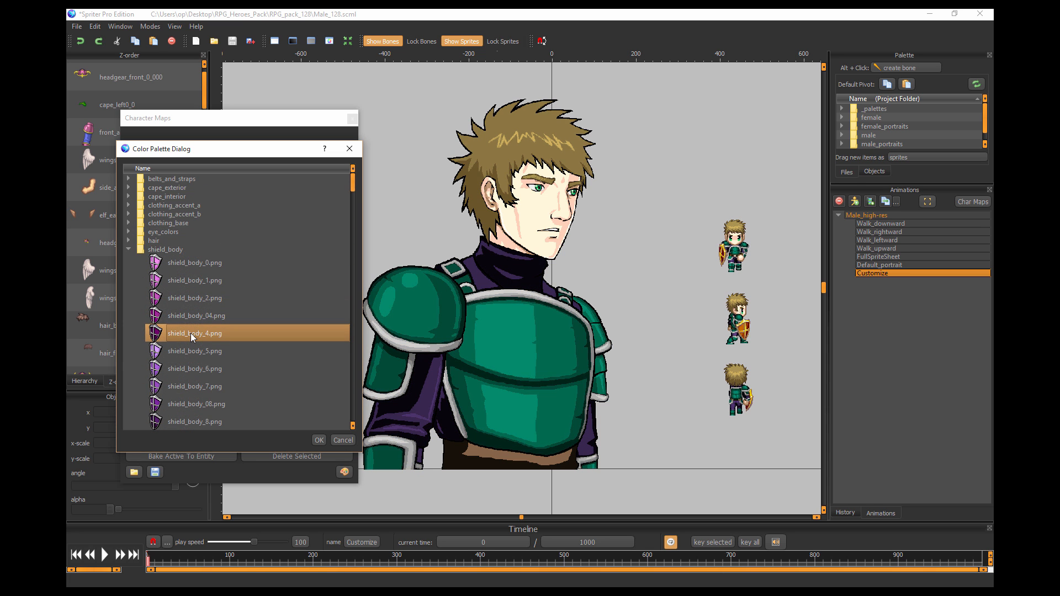
Set the shield's body color to shield_body_4.png and accept the palette changes.
{"action": "left_click", "coordinate": [191, 333]}
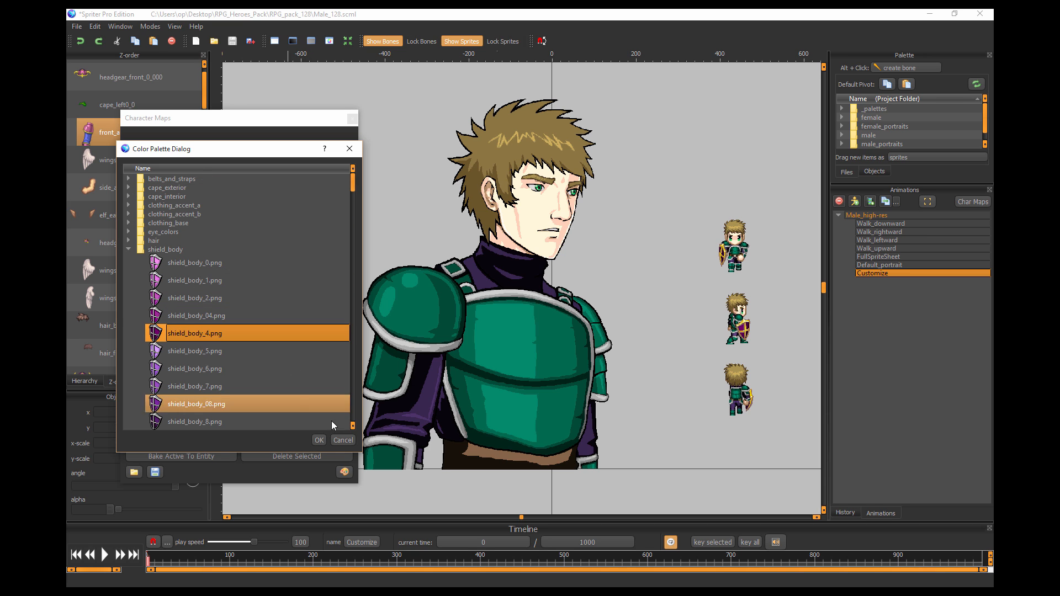
{"action": "left_click", "coordinate": [319, 440]}
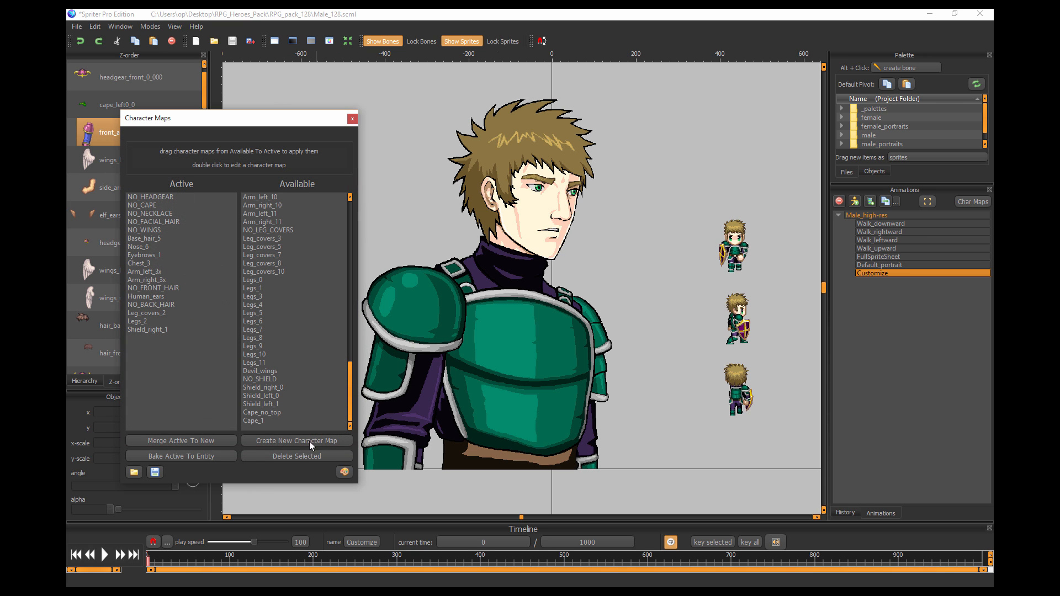
Save the active character map stack to the Desktop as an scms file named Example MaleCharacter1.
{"action": "left_click", "coordinate": [156, 473]}
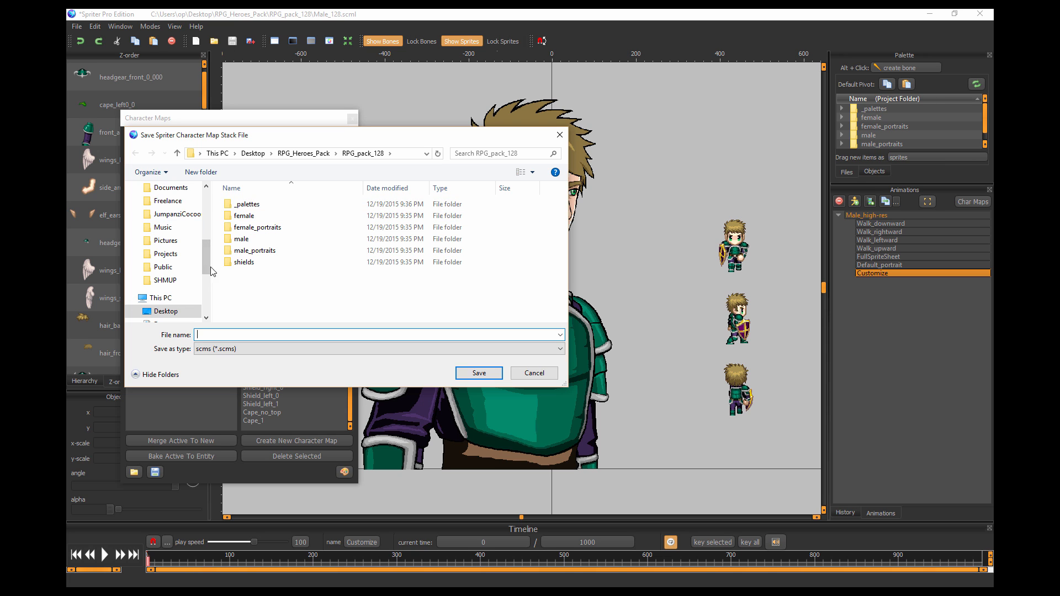
{"action": "left_click", "coordinate": [166, 232]}
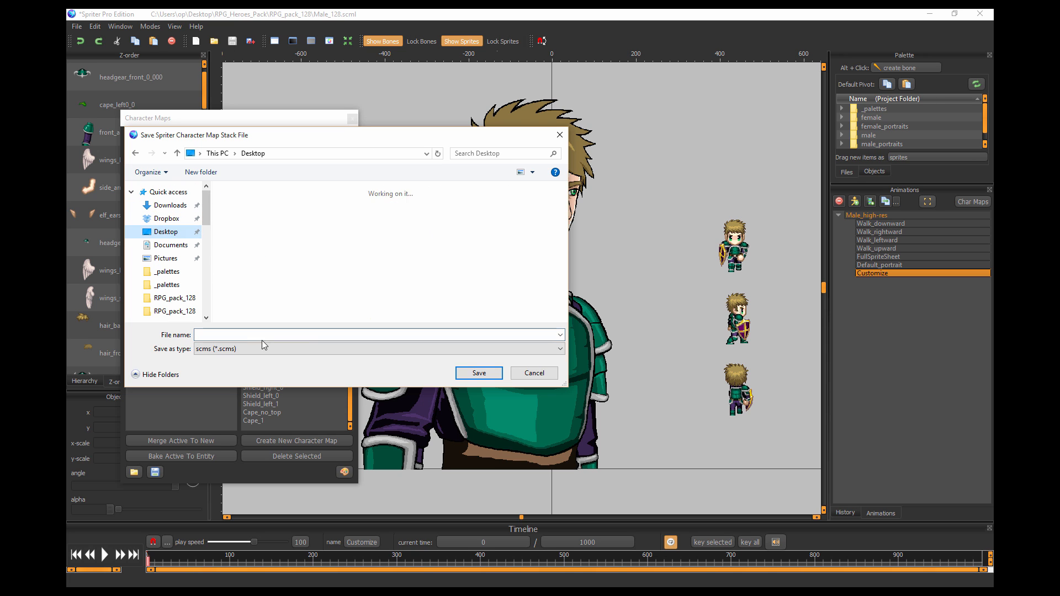
{"action": "left_click", "coordinate": [256, 335]}
{"action": "type", "text": "Example MaleCharacter1"}
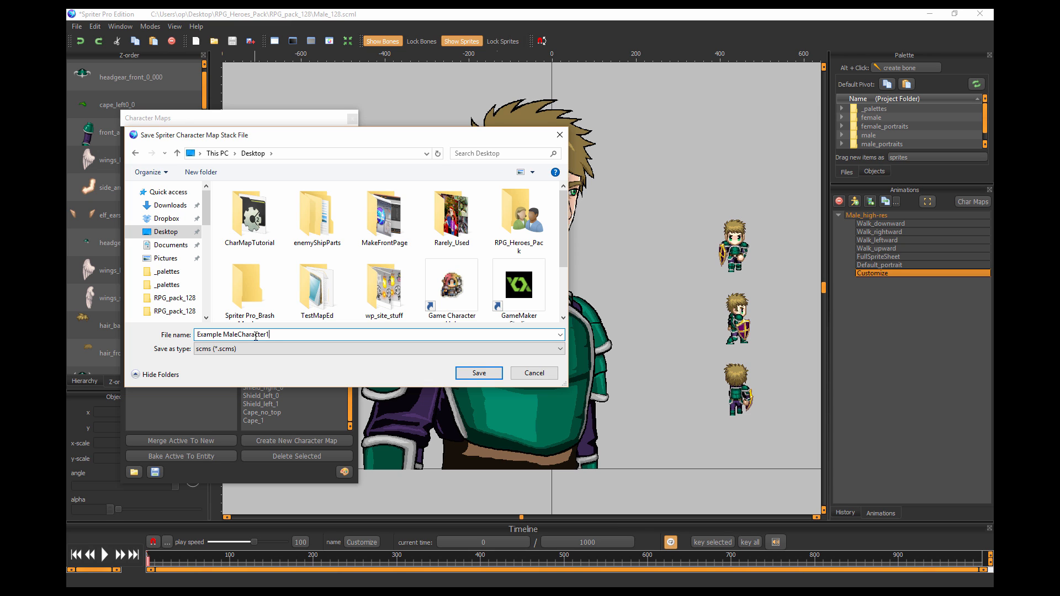
{"action": "left_click", "coordinate": [475, 372]}
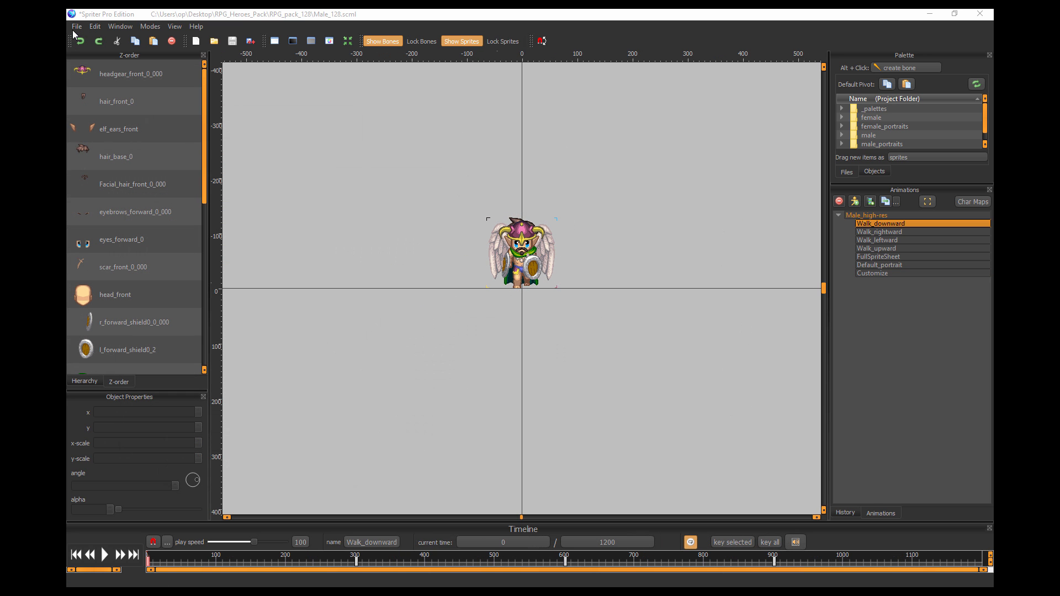
{"action": "left_click", "coordinate": [76, 28]}
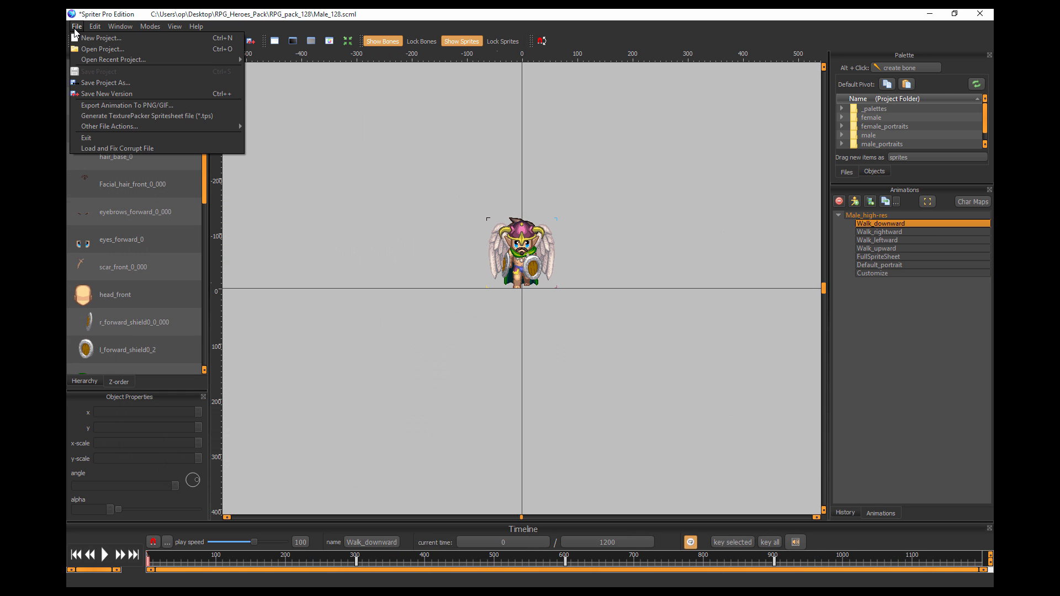
{"action": "mouse_move", "coordinate": [92, 31]}
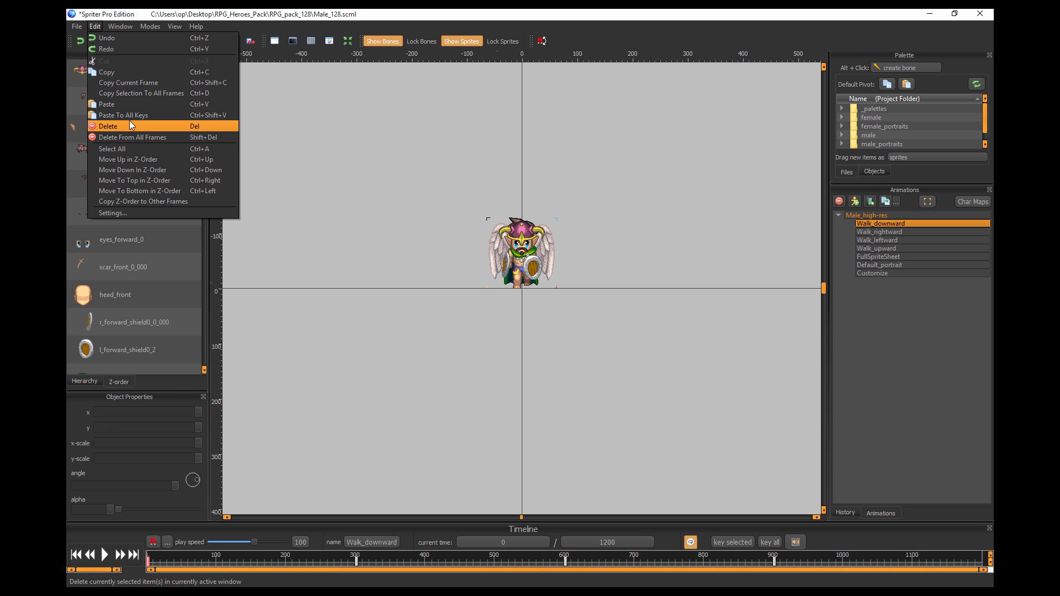
{"action": "mouse_move", "coordinate": [120, 28]}
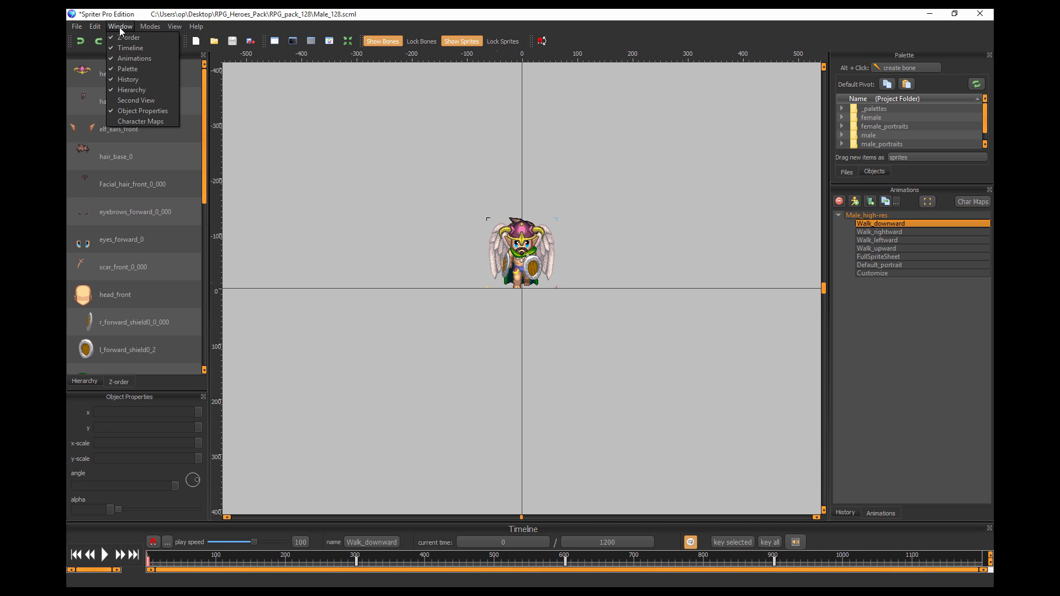
{"action": "mouse_move", "coordinate": [82, 27]}
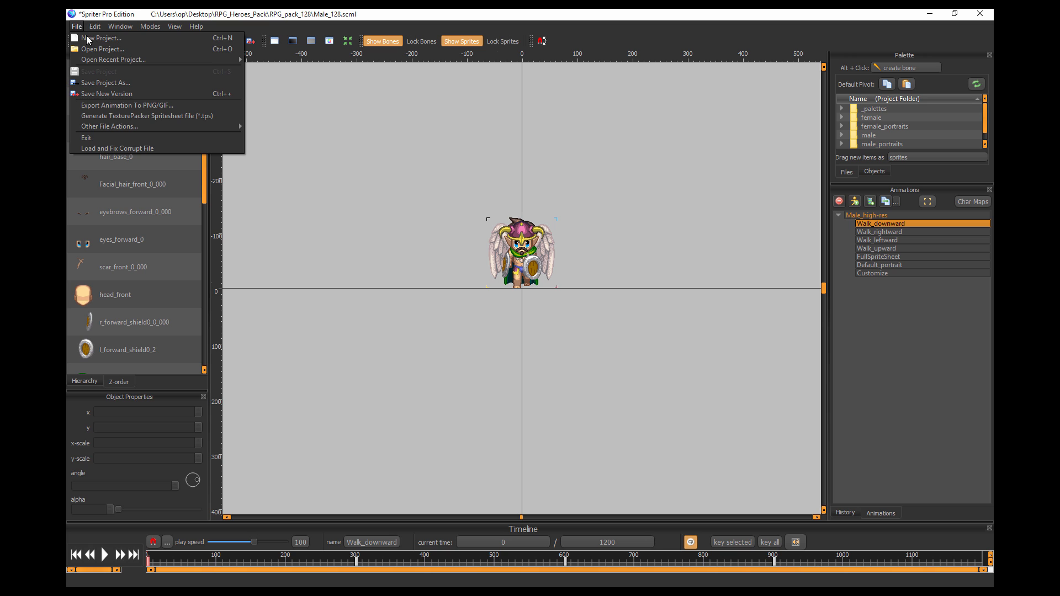
Open the character maps and load the saved stack Example MaleCharacter1.scms from the Desktop onto the default hero.
{"action": "left_click", "coordinate": [981, 204]}
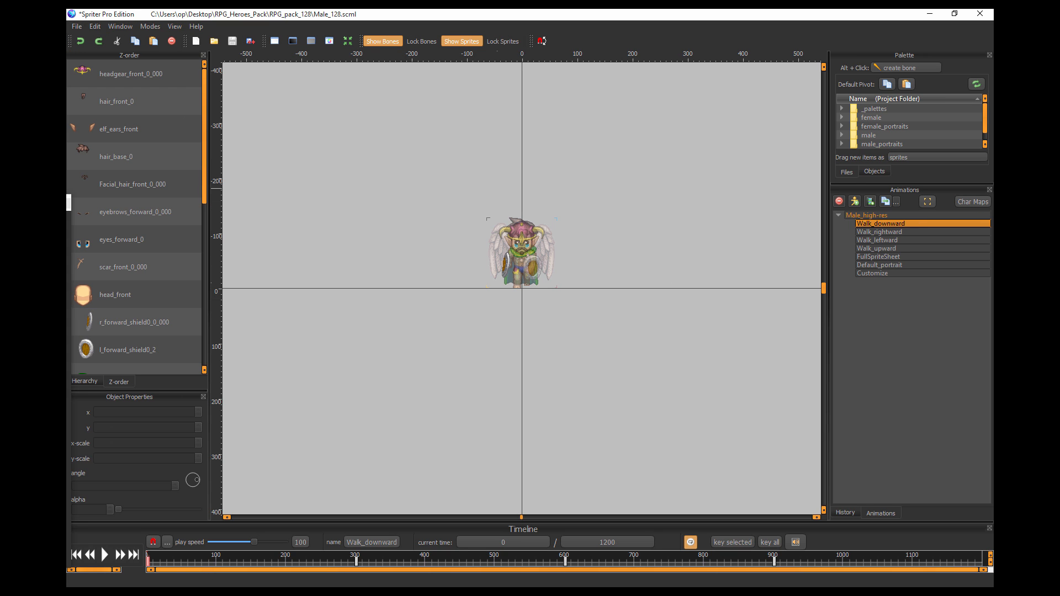
{"action": "left_click_drag", "start_coordinate": [330, 221], "coordinate": [281, 107]}
{"action": "scroll", "coordinate": [351, 408], "scroll_direction": "down", "scroll_amount": 5}
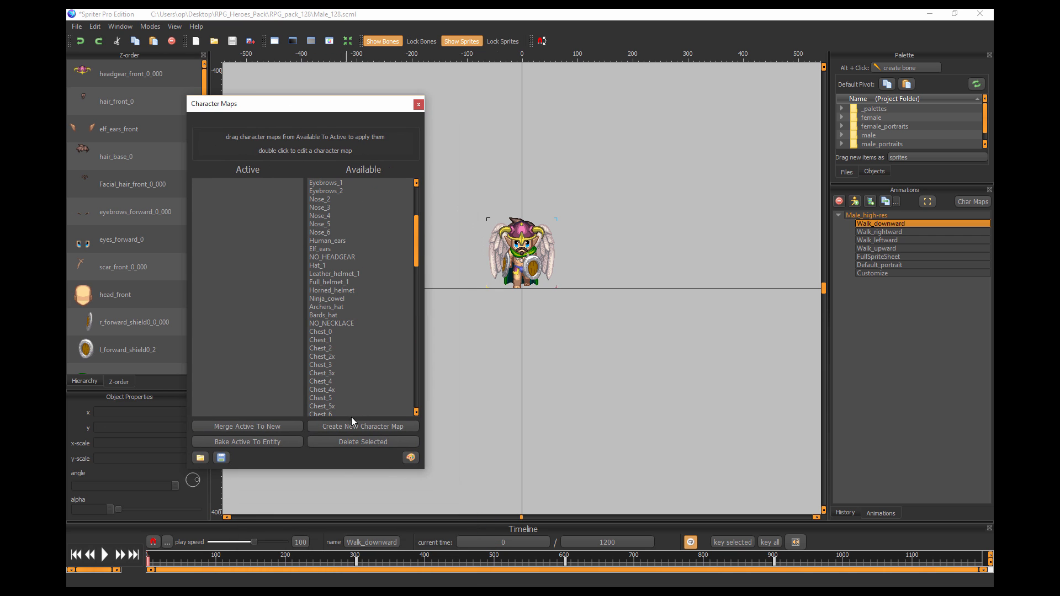
{"action": "left_click", "coordinate": [200, 458]}
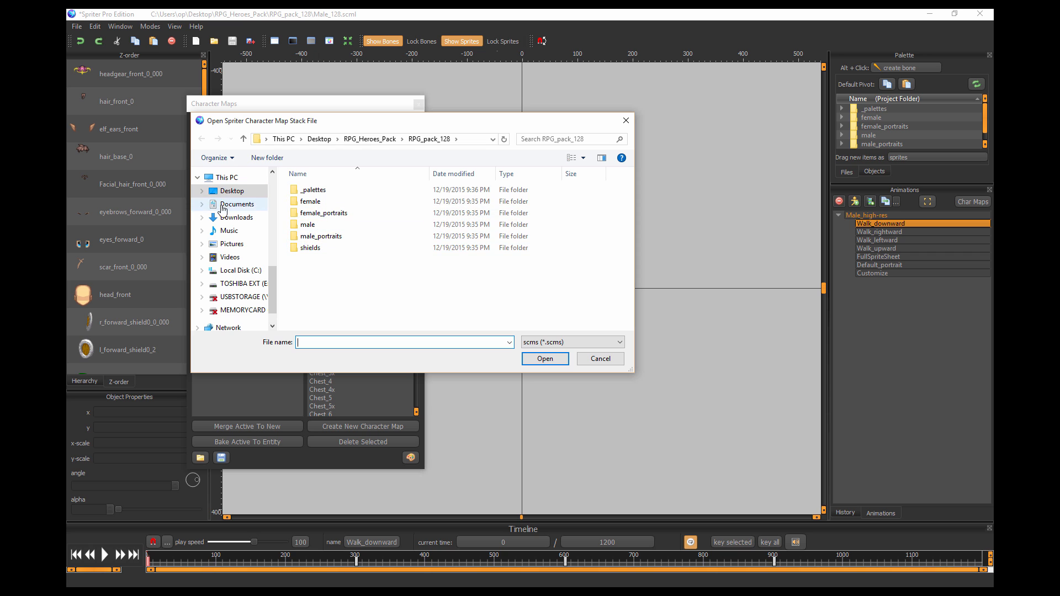
{"action": "left_click", "coordinate": [232, 191]}
{"action": "scroll", "coordinate": [386, 276], "scroll_direction": "down", "scroll_amount": 2}
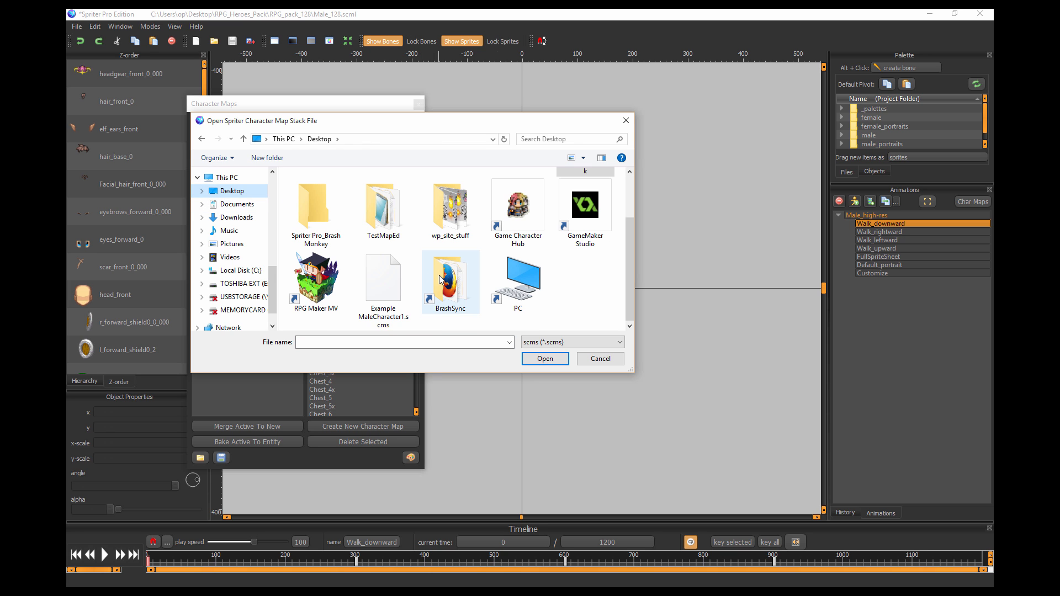
{"action": "double_click", "coordinate": [384, 303]}
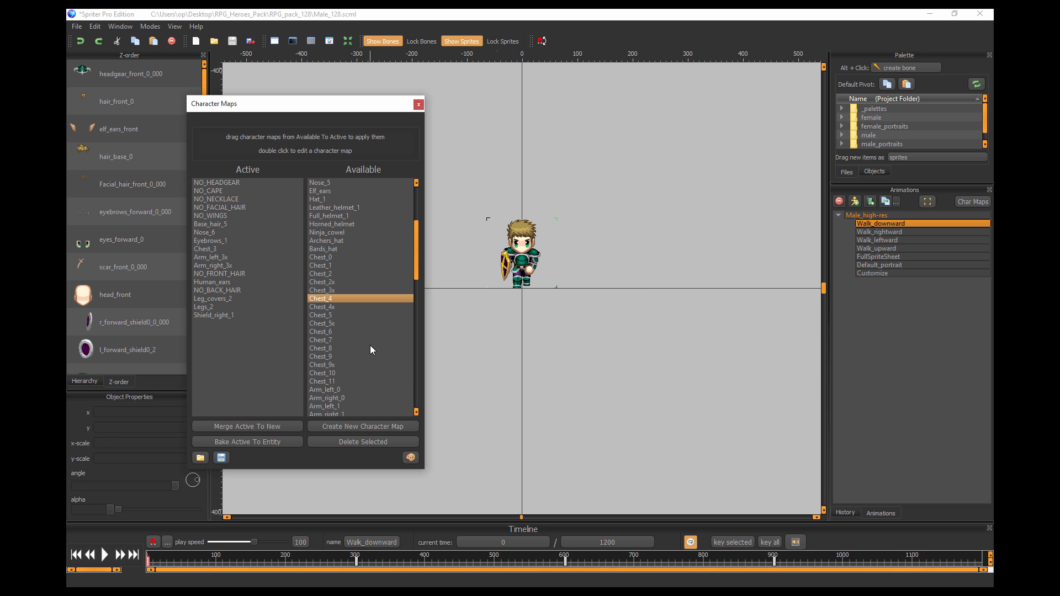
Switch to the Customize animation and inspect the hero's portrait and walking sprites with the loaded map stack applied.
{"action": "left_click", "coordinate": [865, 272]}
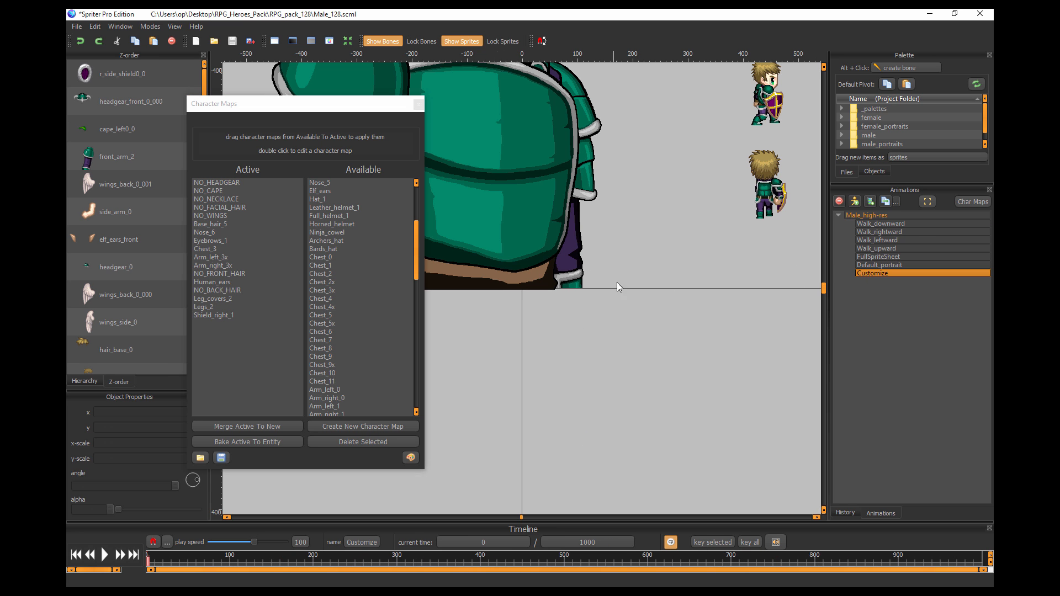
{"action": "left_click_drag", "start_coordinate": [617, 333], "coordinate": [596, 460]}
{"action": "scroll", "coordinate": [614, 378], "scroll_direction": "down", "scroll_amount": 5}
{"action": "left_click_drag", "start_coordinate": [571, 324], "coordinate": [570, 326]}
{"action": "scroll", "coordinate": [570, 325], "scroll_direction": "up", "scroll_amount": 2}
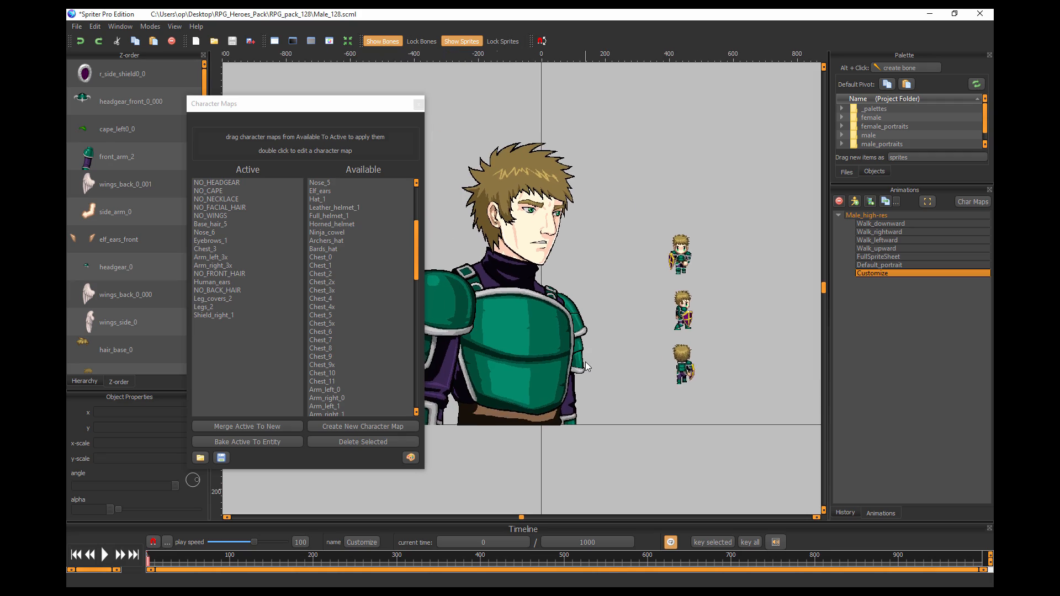